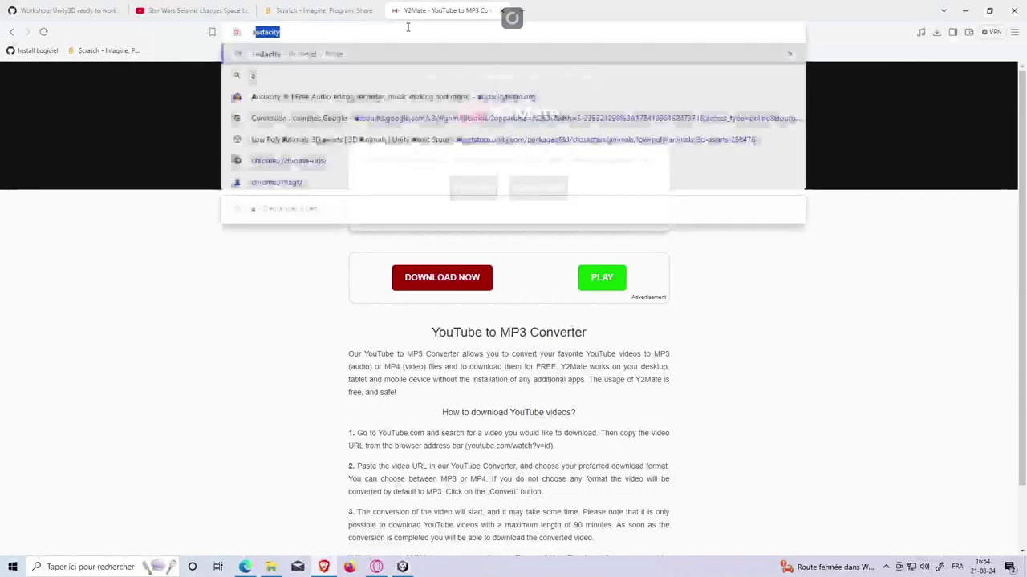
# Step: Search the web for audacity, open the official site, and download the Audacity 3.6.1 installer without Muse Hub
pyautogui.press('Return')
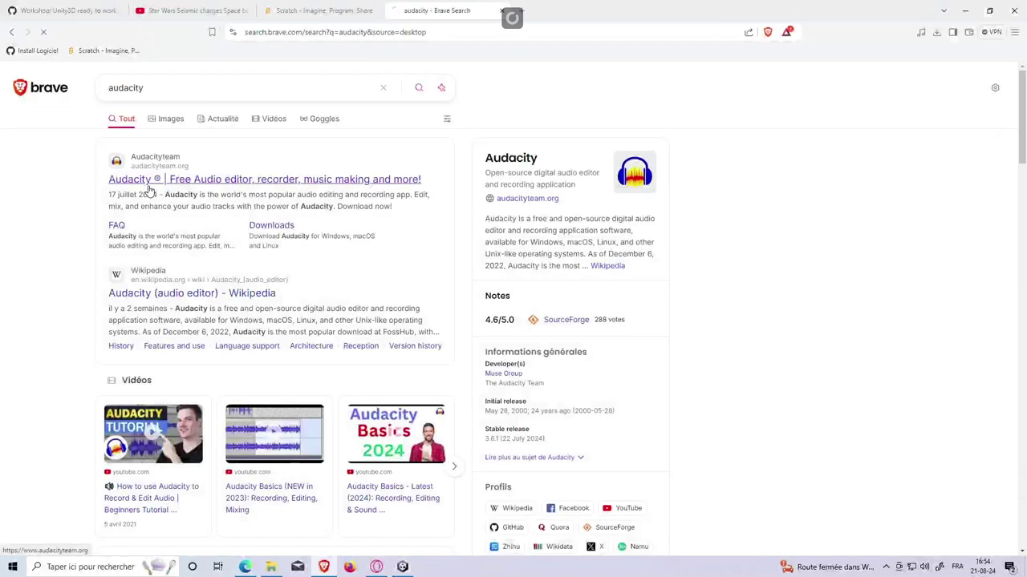
pyautogui.click(141, 182)
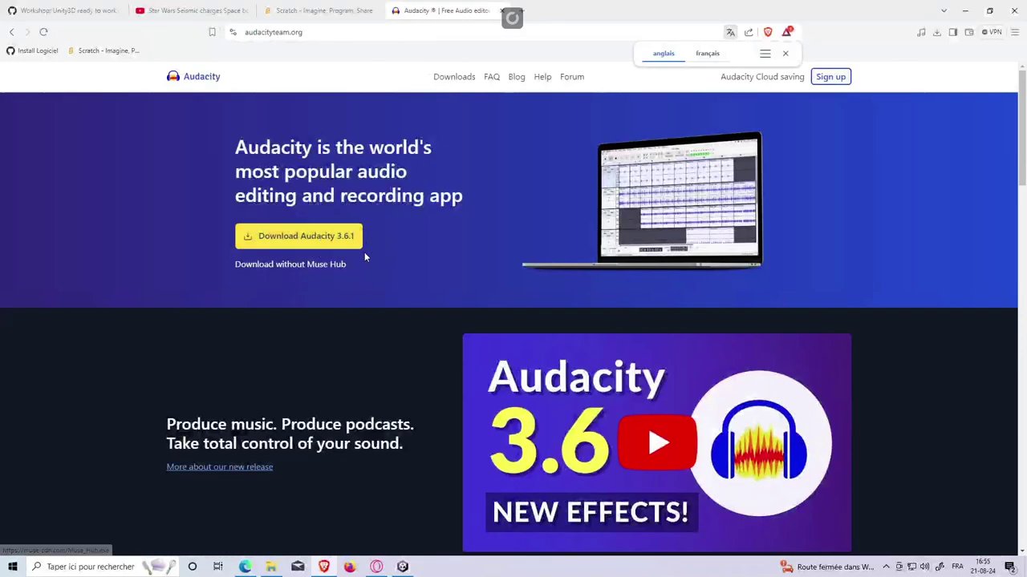
pyautogui.click(314, 271)
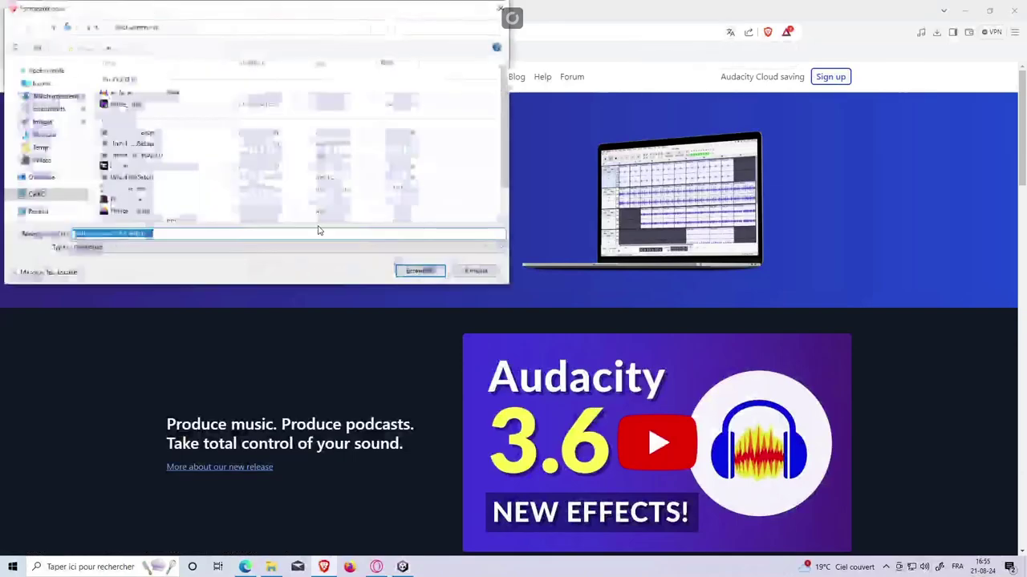
pyautogui.click(422, 271)
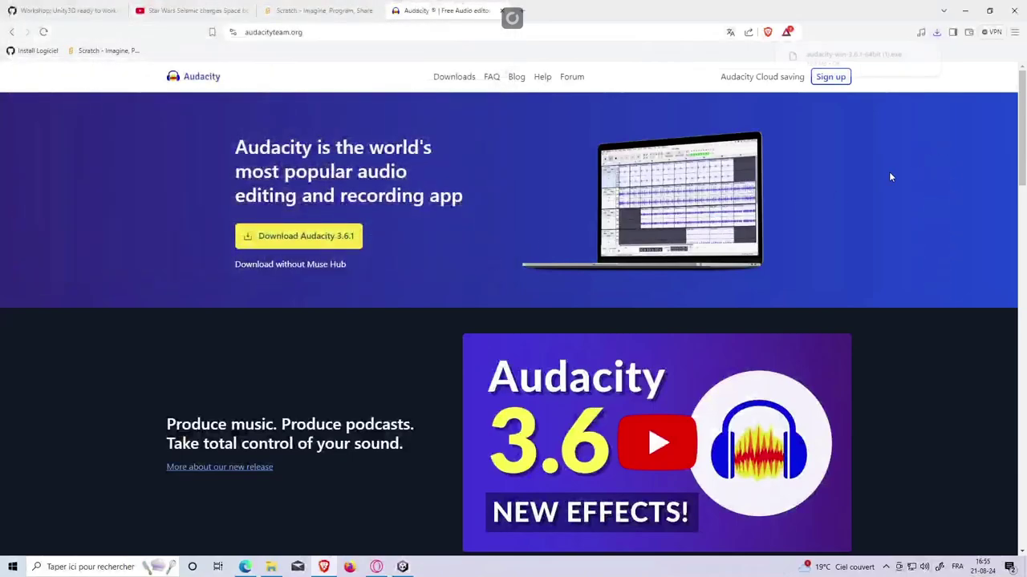
# Step: Run the downloaded Audacity 3.6.1 installer, authorize its changes to the device, and set the setup language to English
pyautogui.click(937, 33)
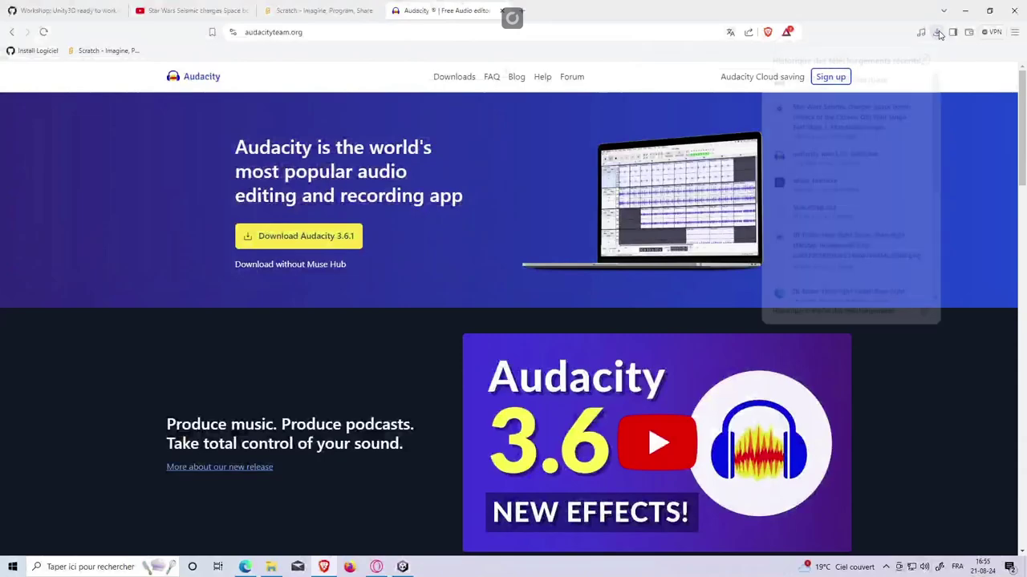
pyautogui.click(834, 88)
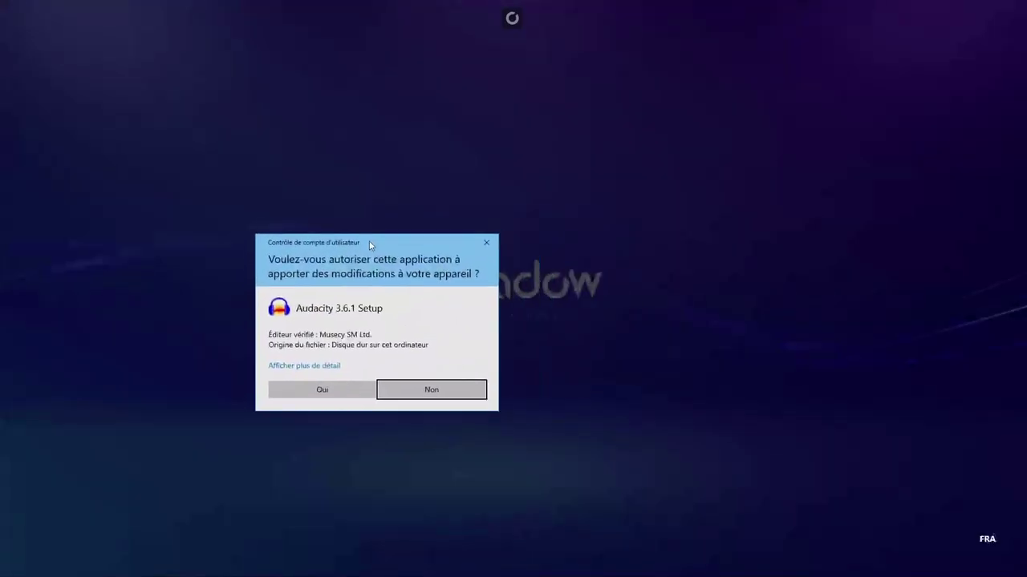
pyautogui.click(350, 385)
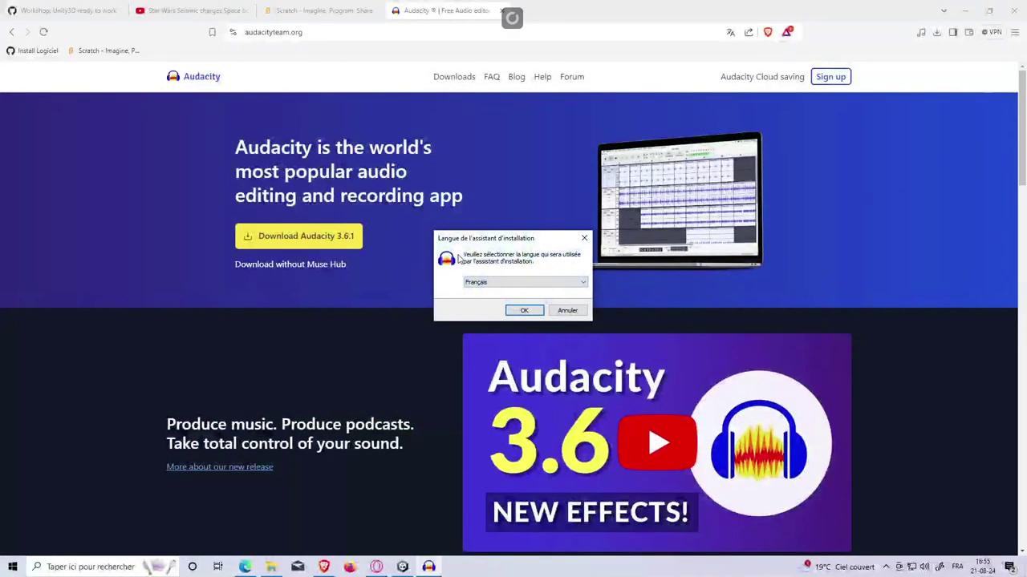
pyautogui.click(496, 284)
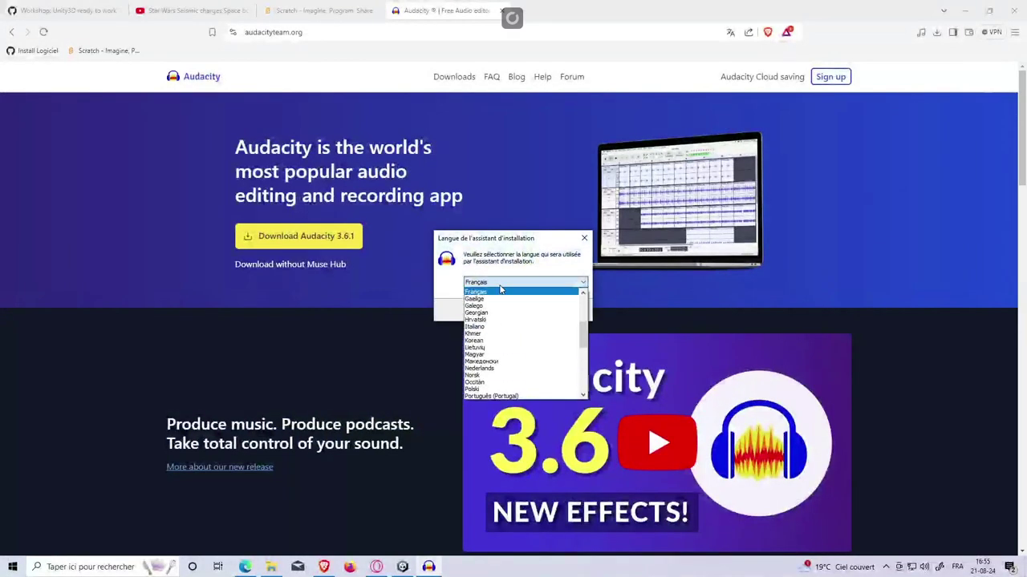
pyautogui.scroll(5, 499, 309)
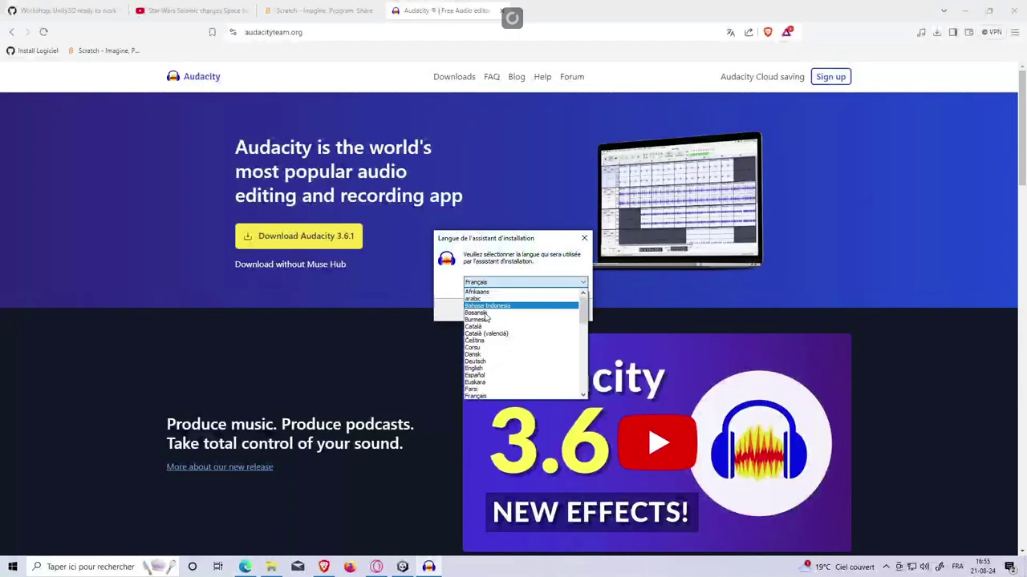
pyautogui.click(483, 369)
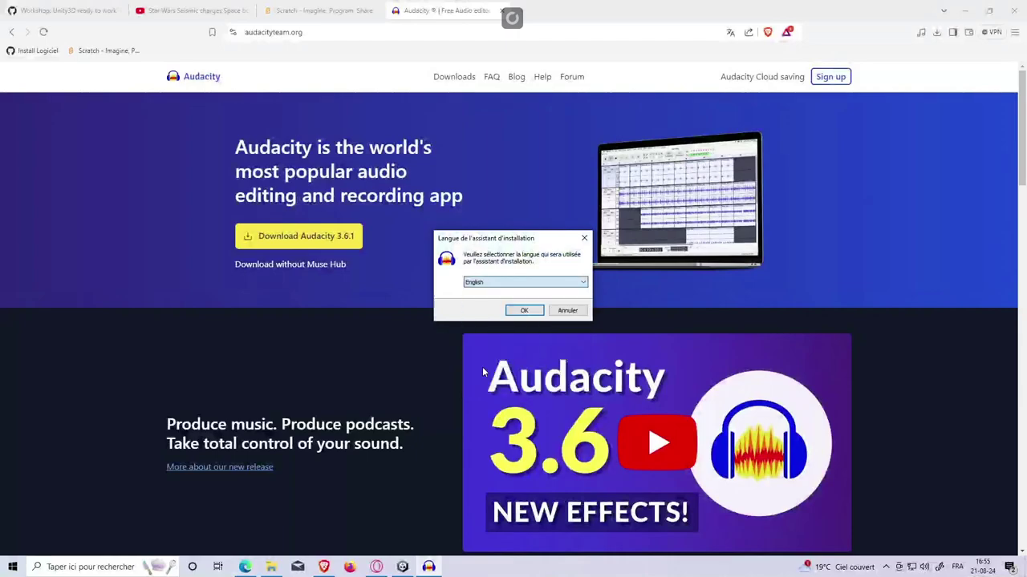
pyautogui.click(524, 311)
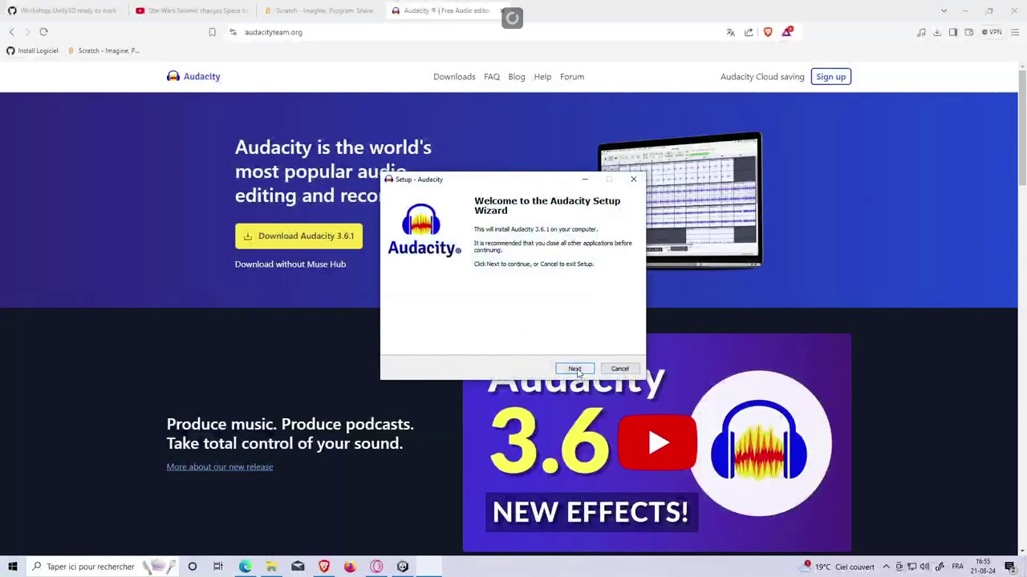
# Step: Install Audacity into C:\Program Files\Audacity with a desktop shortcut and reset preferences, and launch it, dismissing the startup dialogs
pyautogui.click(575, 369)
pyautogui.click(575, 369)
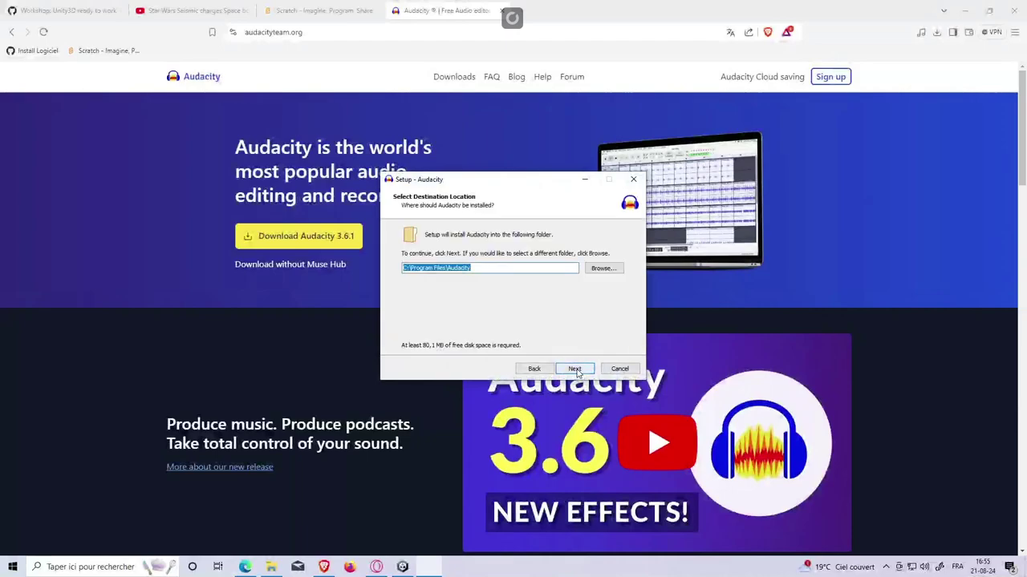
pyautogui.click(575, 369)
pyautogui.click(575, 369)
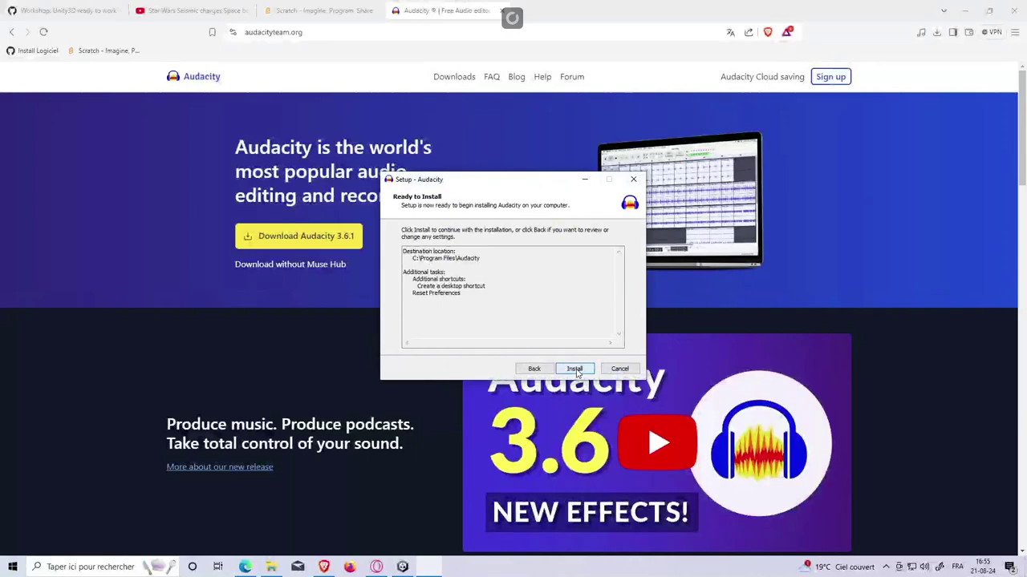
pyautogui.click(574, 370)
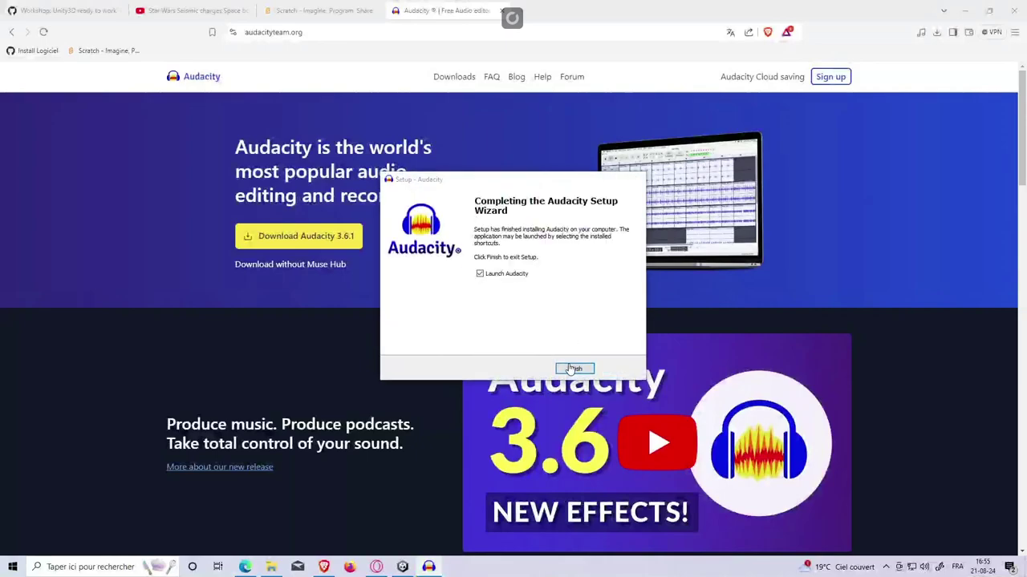
pyautogui.click(574, 369)
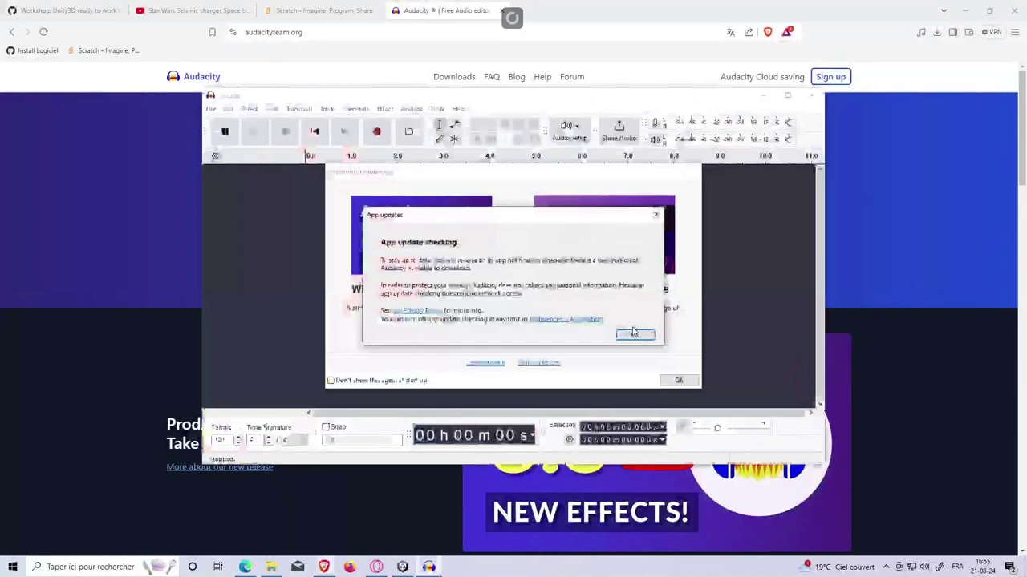
pyautogui.click(634, 333)
pyautogui.click(694, 171)
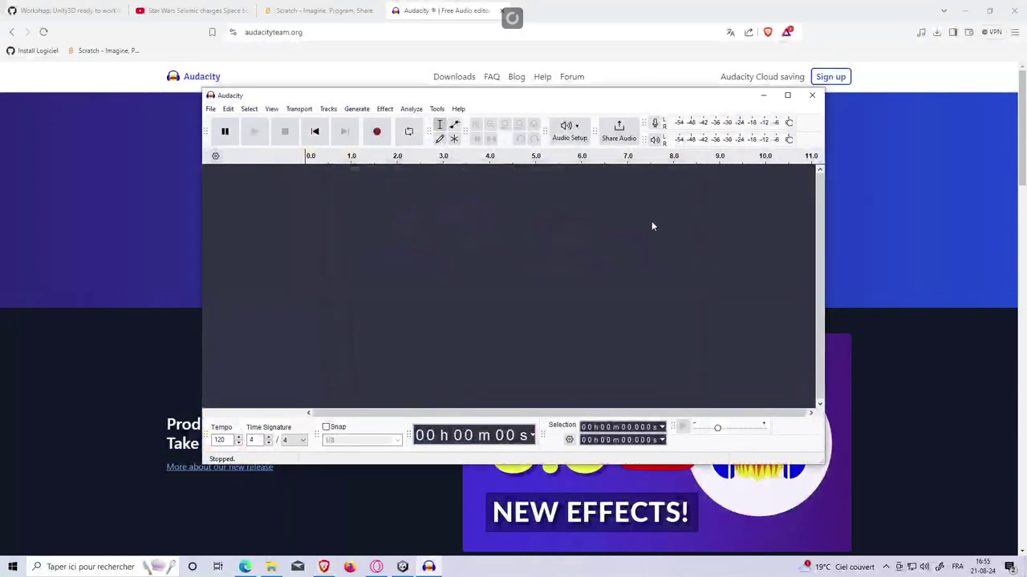
pyautogui.click(211, 109)
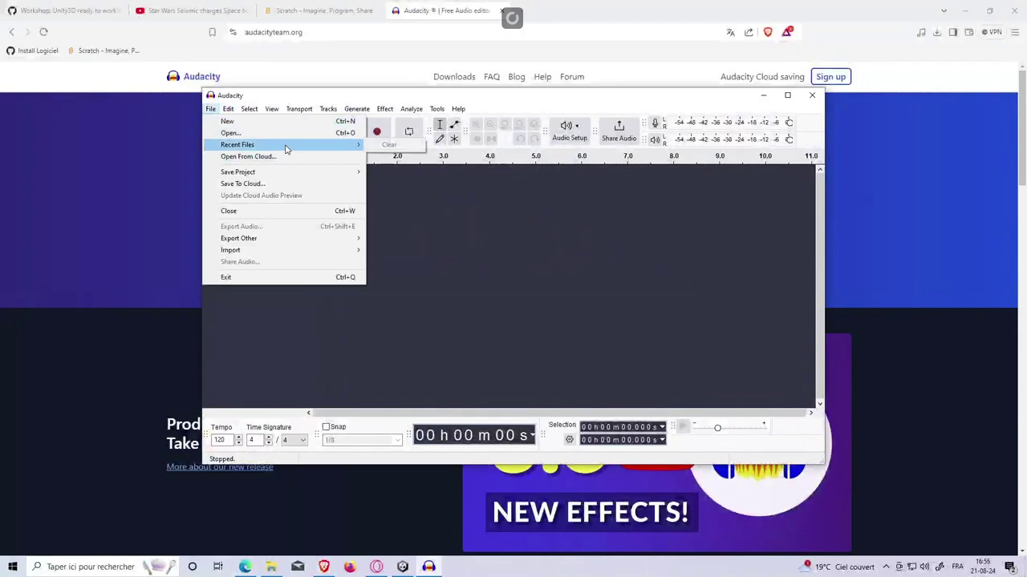
pyautogui.click(255, 135)
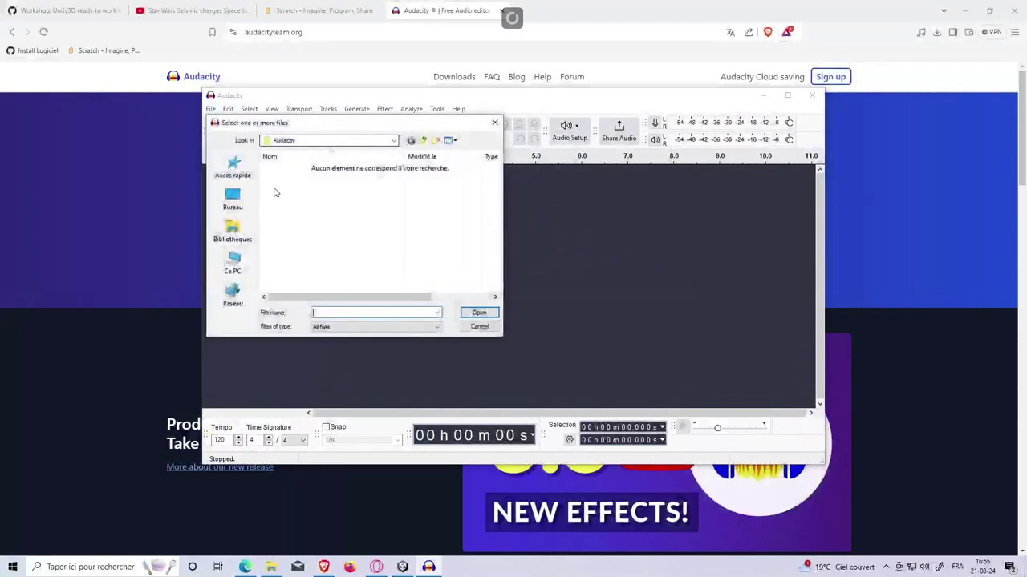
pyautogui.click(437, 247)
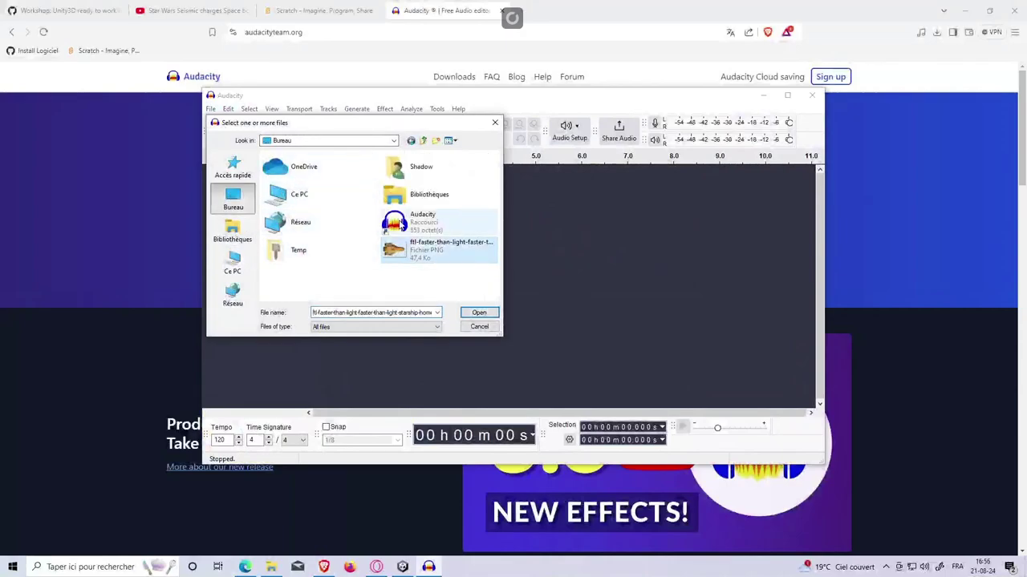
pyautogui.click(233, 231)
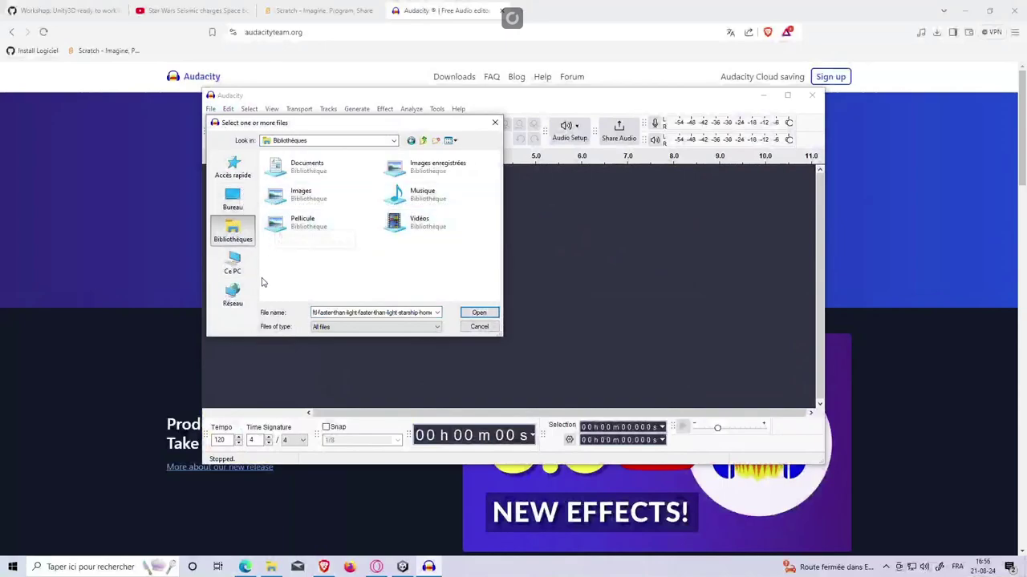
pyautogui.press('Escape')
# Step: Switch to the Téléchargements folder and import the Star Wars Seismic charges MP3 into Audacity
pyautogui.hotkey('alt', 'Tab')
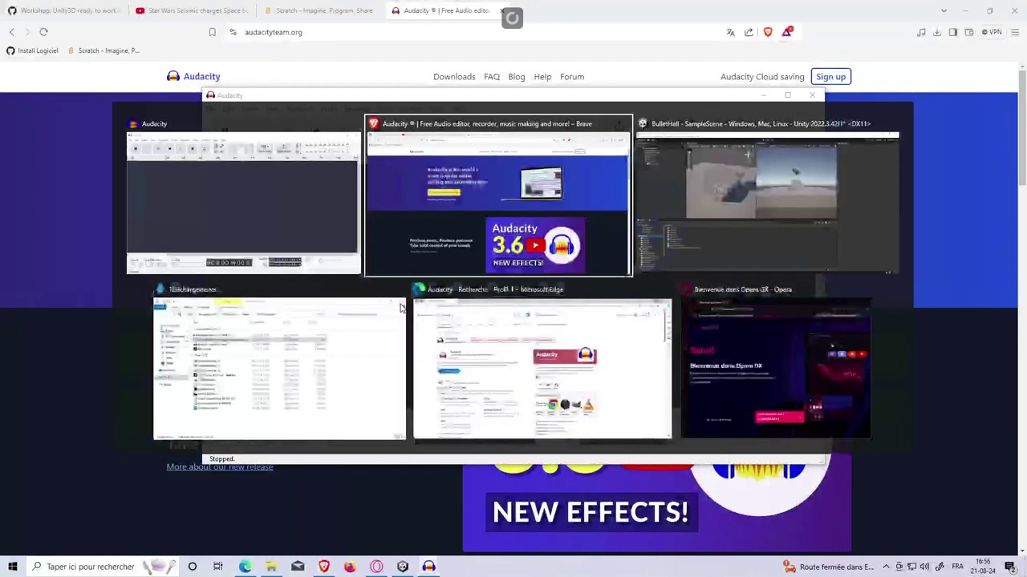
pyautogui.click(397, 314)
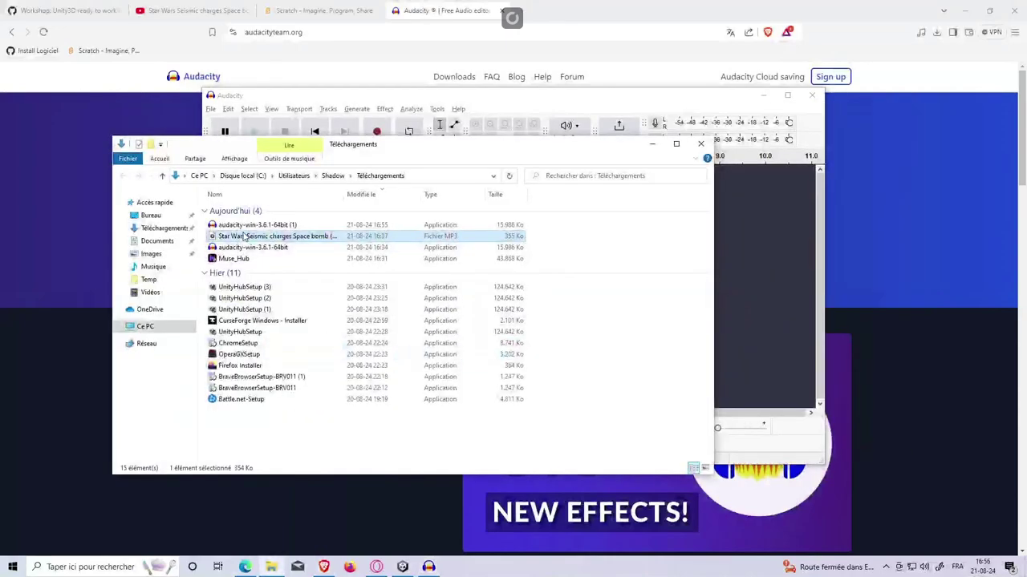
pyautogui.moveTo(239, 239); pyautogui.dragTo(372, 286)
# Step: Play the imported audio from the start and again from about 9.5 s, just before the loud burst
pyautogui.press('space')
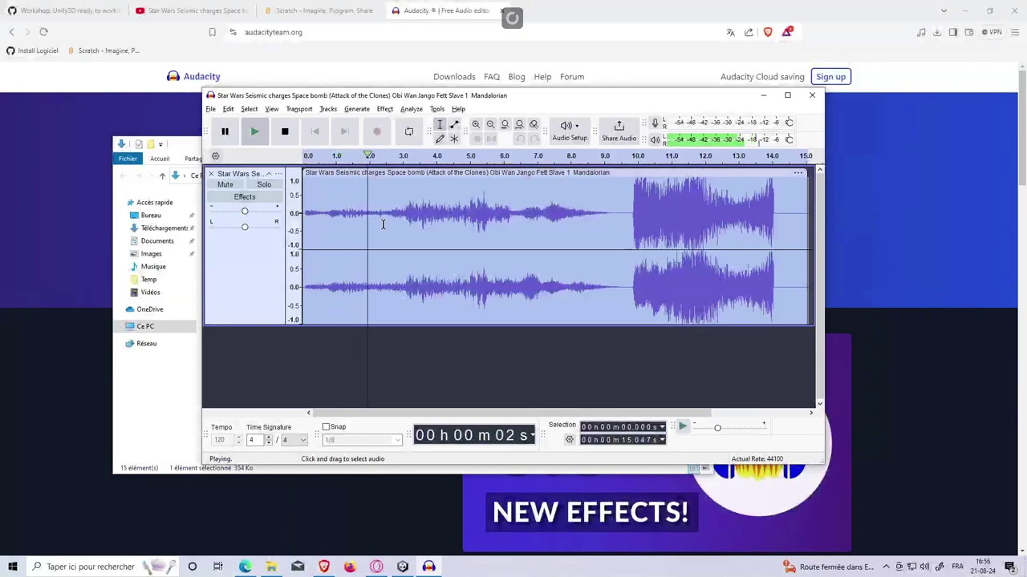
pyautogui.click(620, 241)
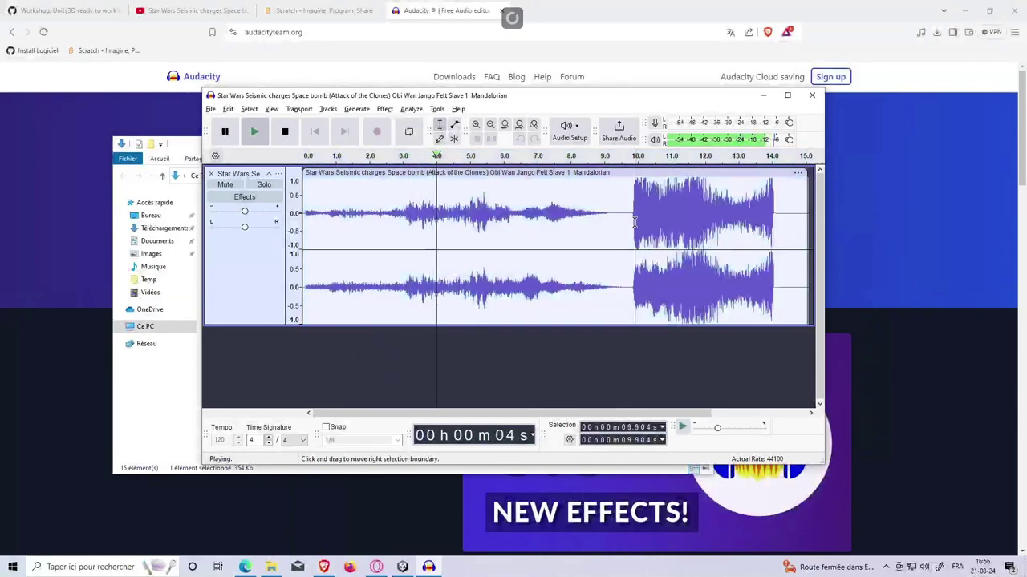
pyautogui.click(284, 132)
pyautogui.click(254, 131)
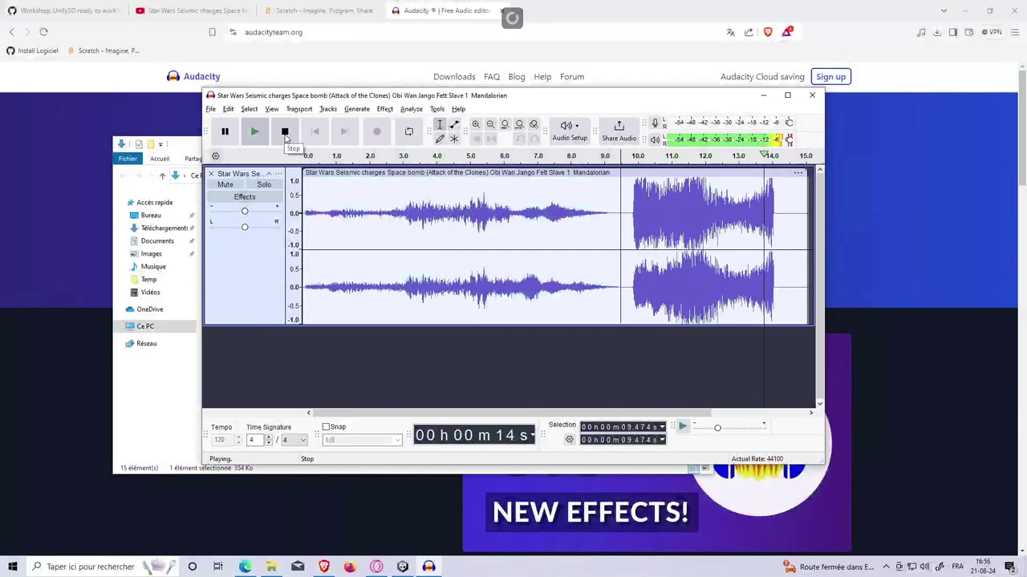
# Step: Delete the quiet opening of the track, from the start up to just before the loud burst near 10 s
pyautogui.moveTo(736, 195); pyautogui.dragTo(782, 207)
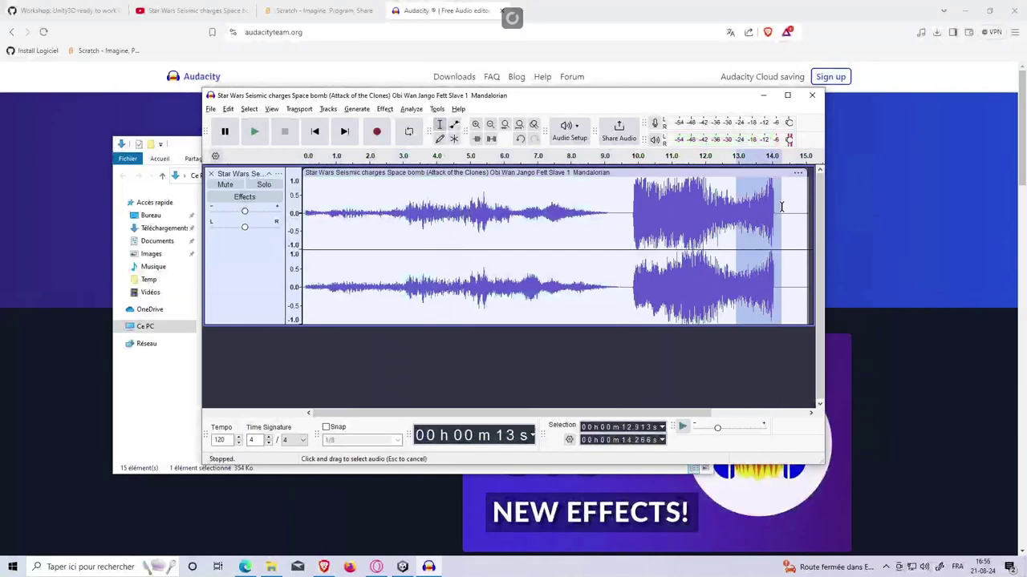
pyautogui.moveTo(629, 224); pyautogui.dragTo(287, 228)
pyautogui.press('Delete')
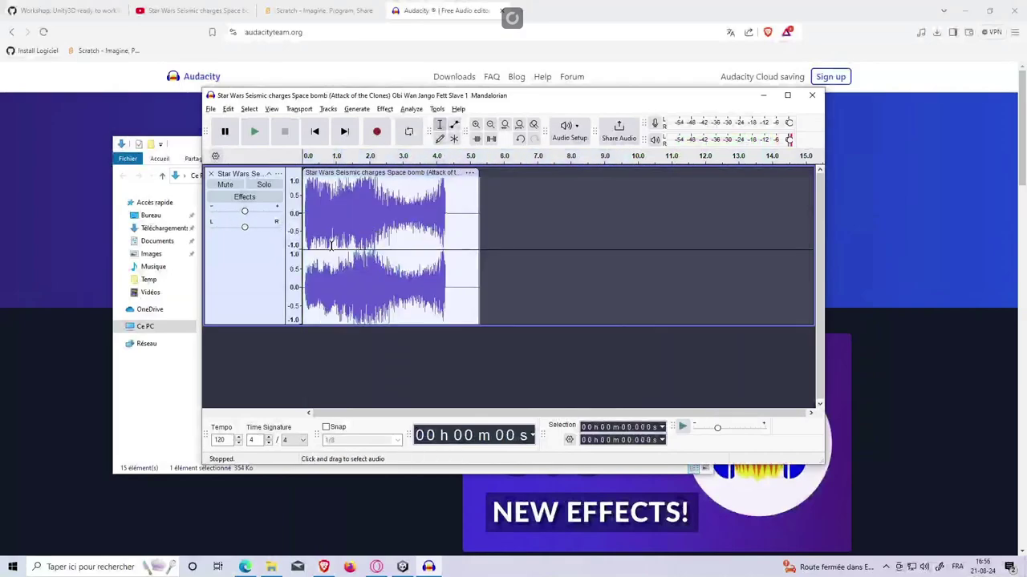
# Step: Delete the end of the trimmed clip from about 3.1 s onward, including the trailing silence
pyautogui.scroll(1, 317, 247)
pyautogui.scroll(-1, 325, 243)
pyautogui.scroll(2, 324, 271)
pyautogui.scroll(1, 325, 269)
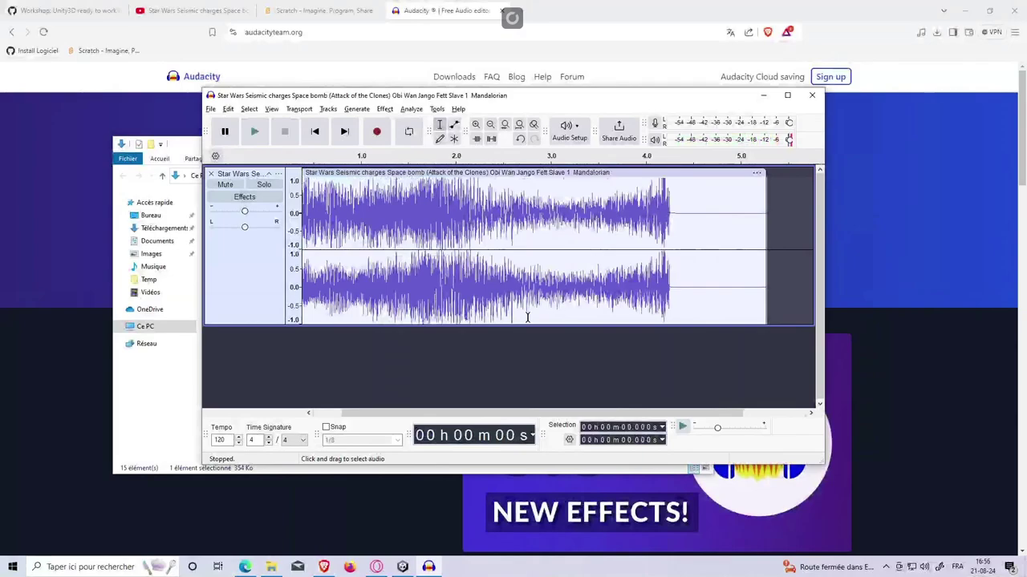
pyautogui.moveTo(527, 411); pyautogui.dragTo(498, 412)
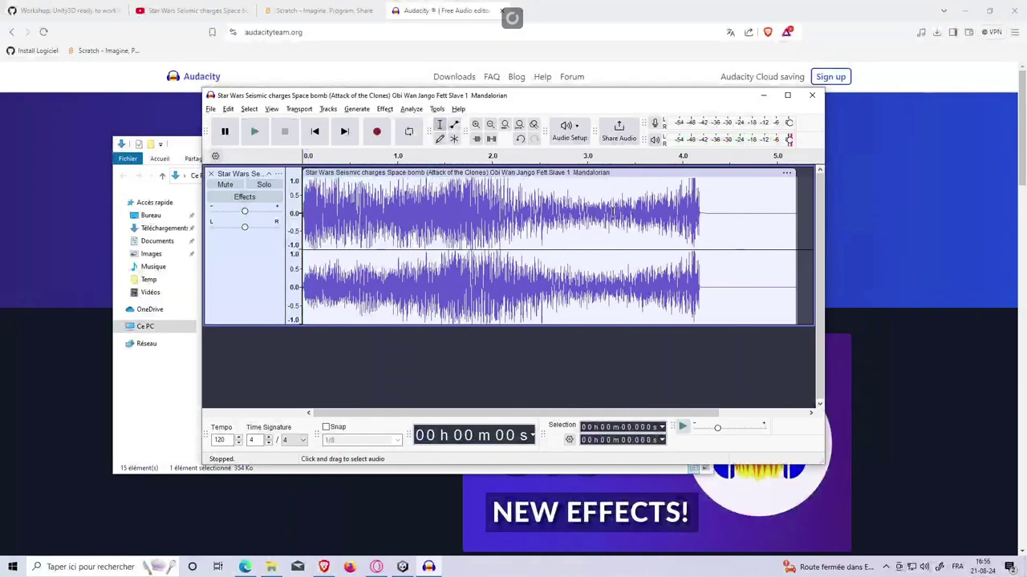
pyautogui.moveTo(596, 210); pyautogui.dragTo(806, 218)
pyautogui.press('Delete')
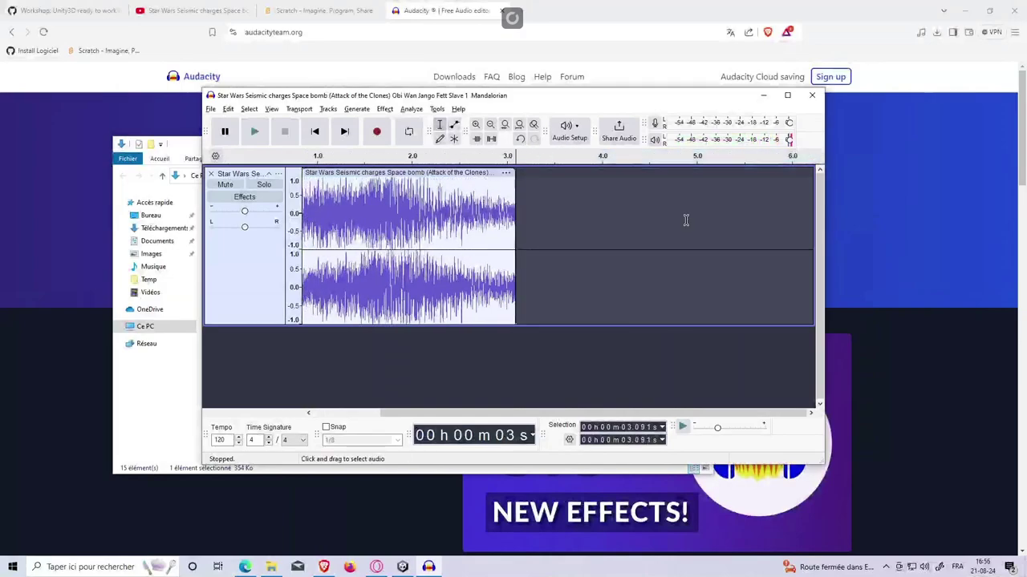
# Step: Preview the clip's ending from about 2.4 s and apply a fade-out from about 2.3 s to the clip's end
pyautogui.click(446, 213)
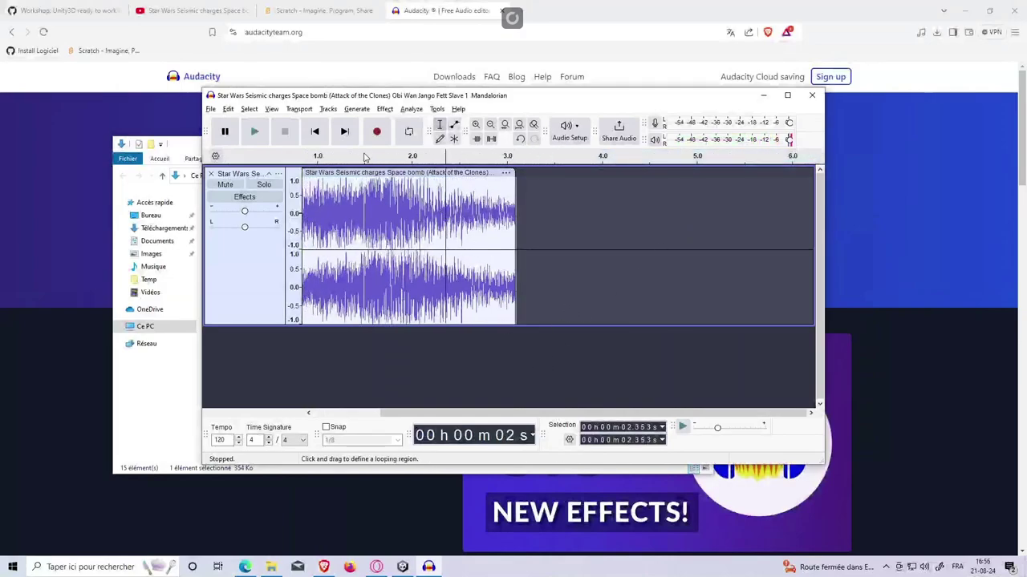
pyautogui.click(256, 135)
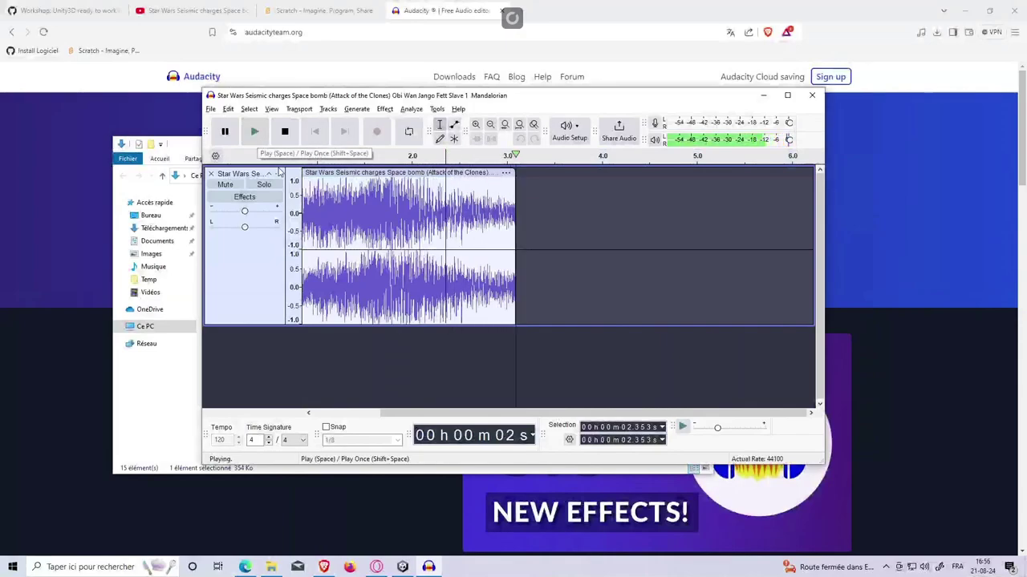
pyautogui.moveTo(442, 195); pyautogui.dragTo(516, 215)
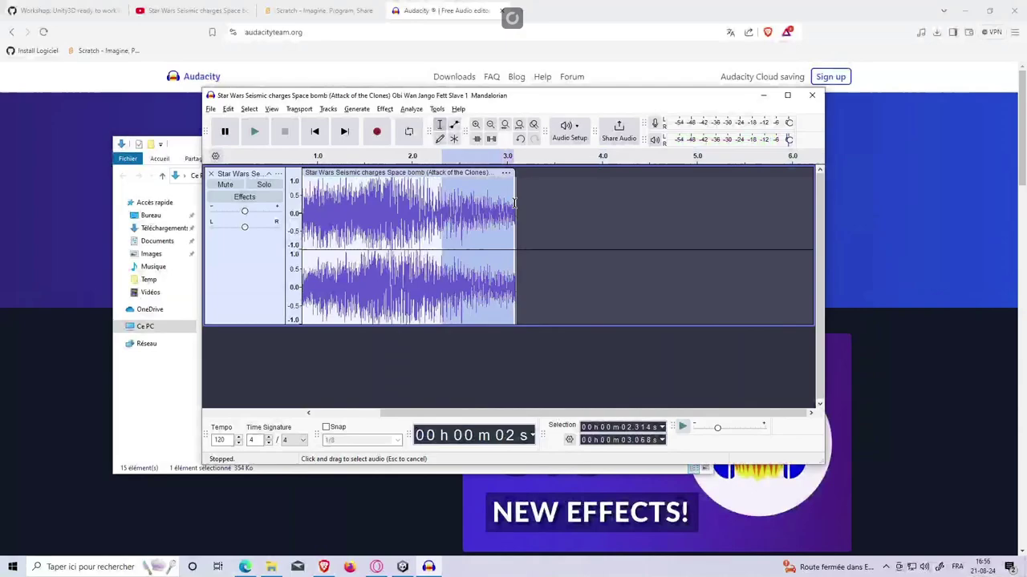
pyautogui.click(384, 109)
pyautogui.moveTo(409, 110)
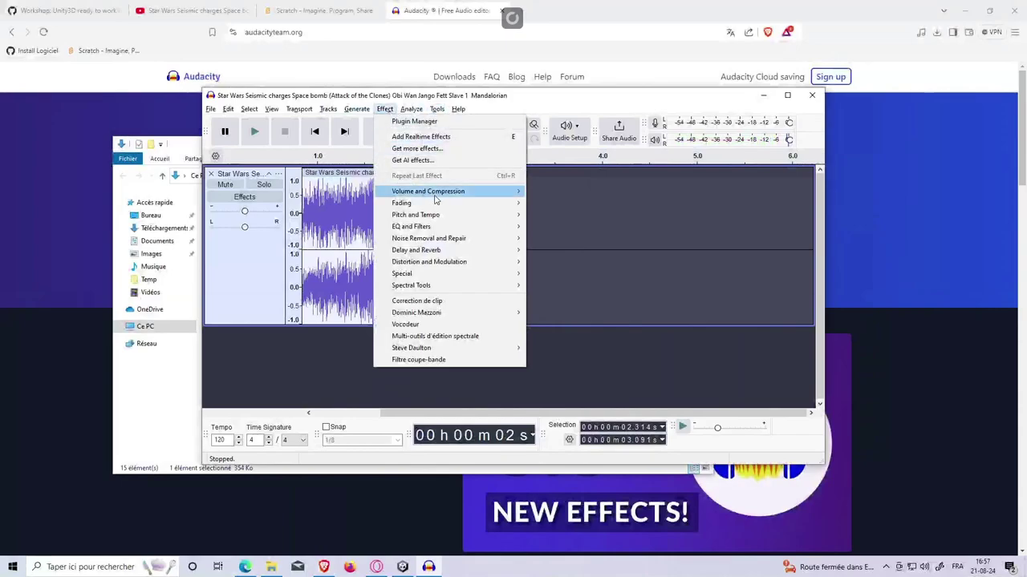
pyautogui.moveTo(417, 202)
pyautogui.click(553, 215)
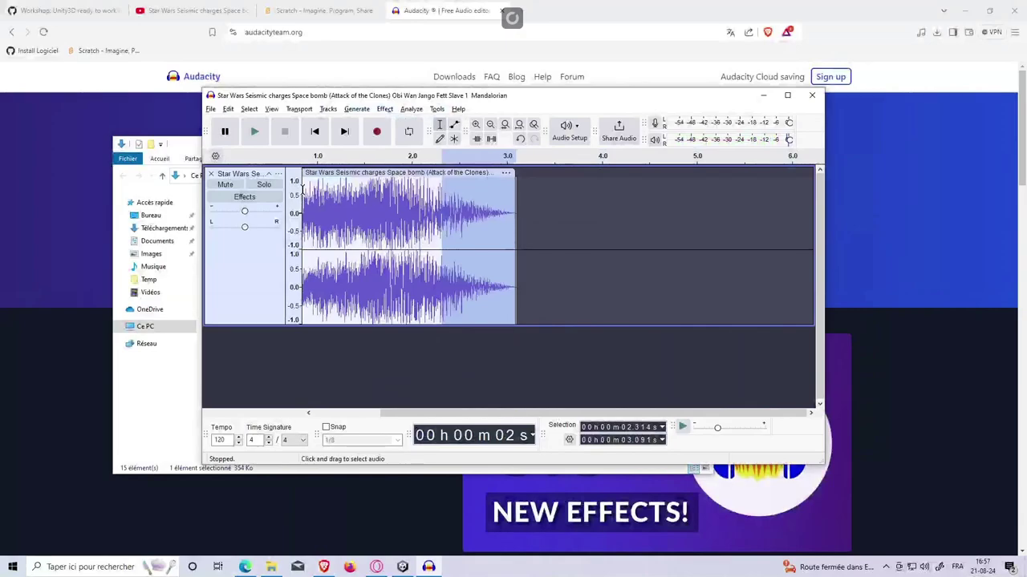
# Step: Play the faded clip from about 0.5 s, then select the whole clip and play it from the start
pyautogui.click(308, 191)
pyautogui.moveTo(307, 191); pyautogui.dragTo(290, 190)
pyautogui.click(333, 187)
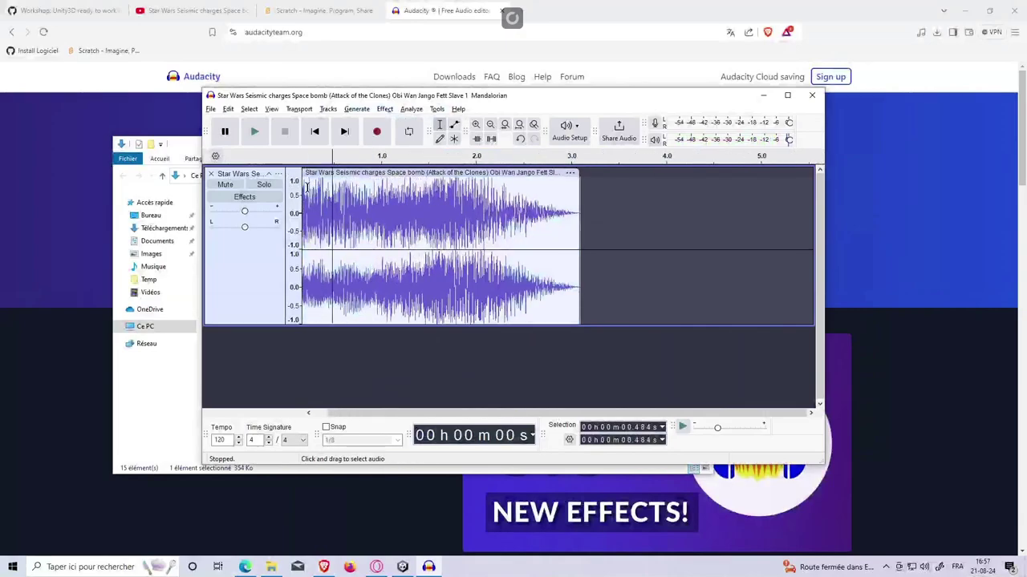
pyautogui.click(254, 133)
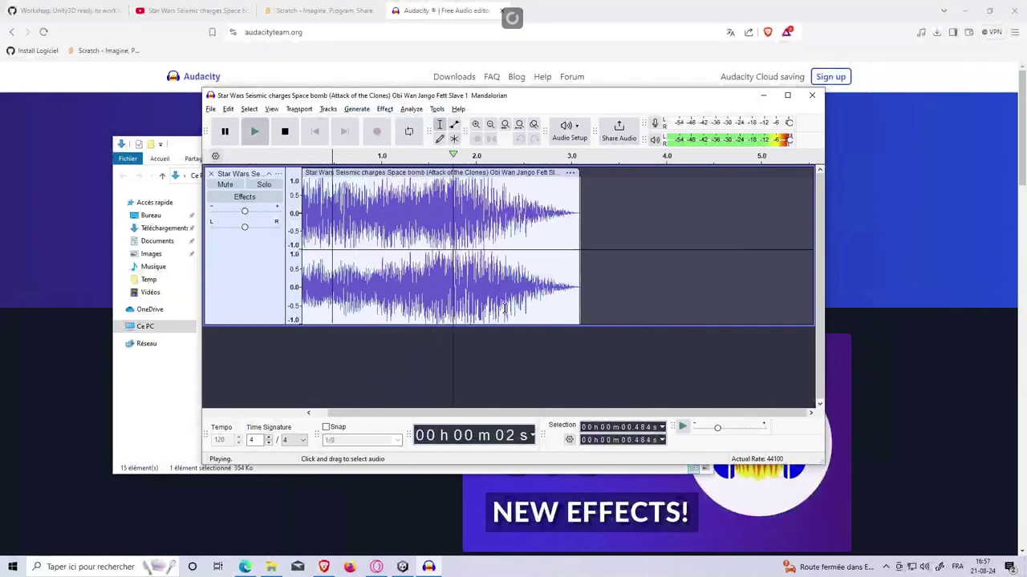
pyautogui.scroll(-2, 487, 336)
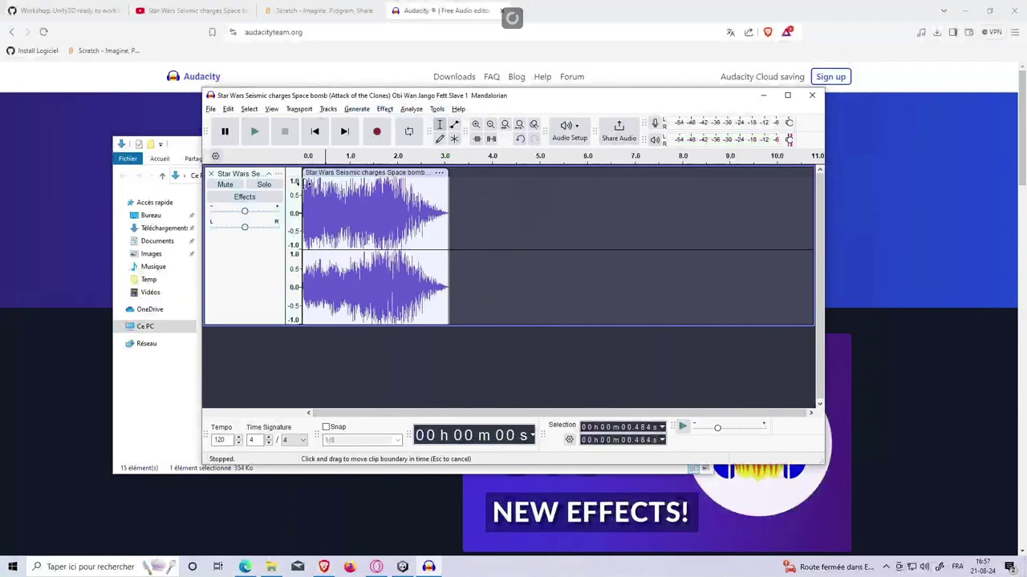
pyautogui.click(309, 172)
pyautogui.click(254, 131)
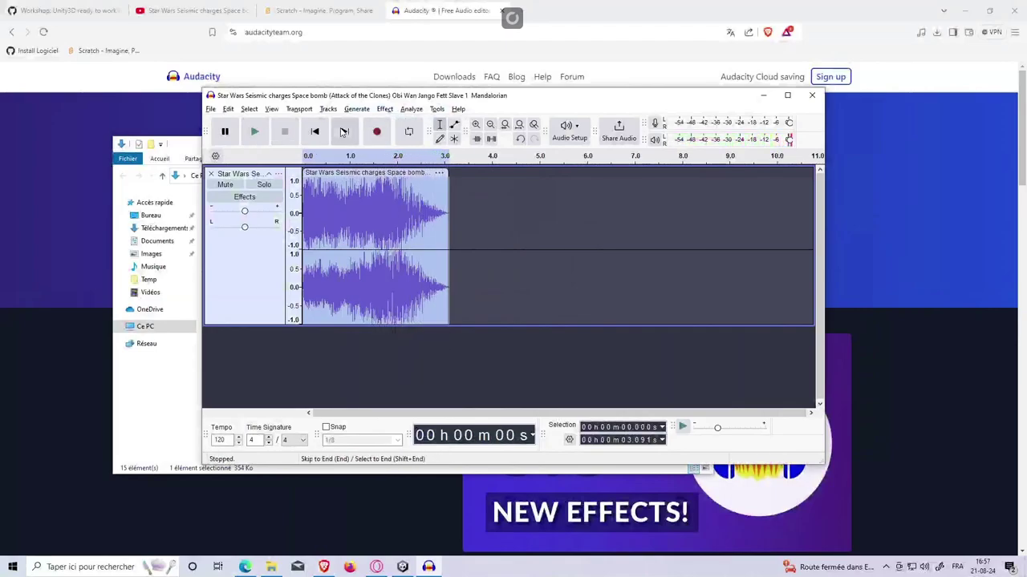
# Step: Try speeding up the clip's ending from about 2.5 s using Change Speed and Pitch with a 2.021 speed multiplier
pyautogui.click(436, 210)
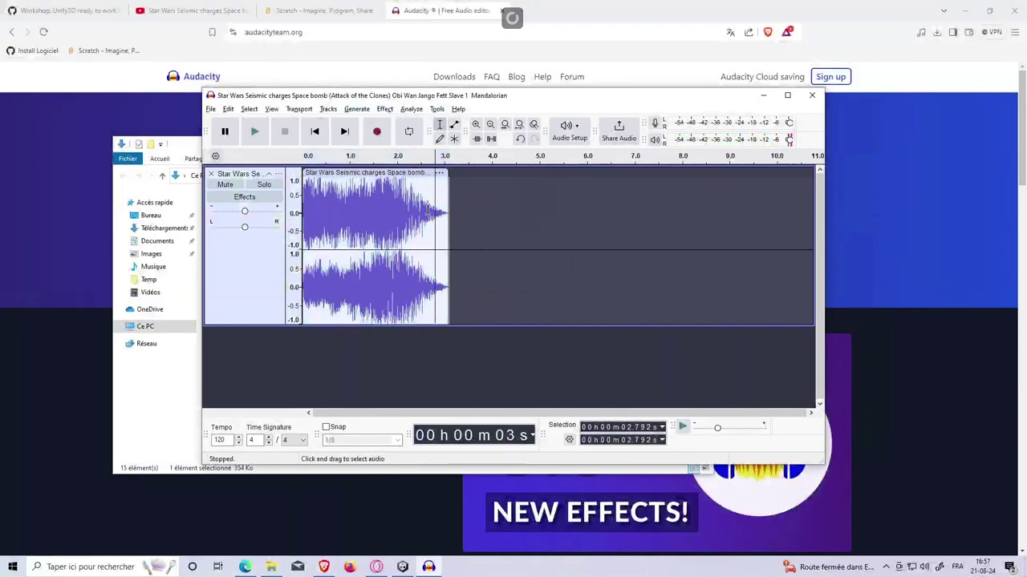
pyautogui.moveTo(420, 209); pyautogui.dragTo(449, 211)
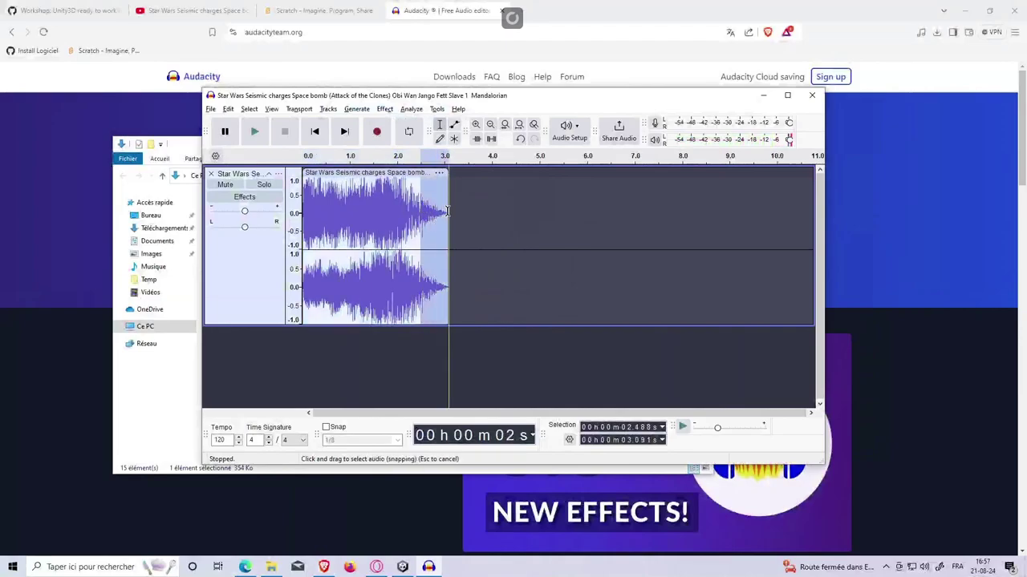
pyautogui.click(385, 109)
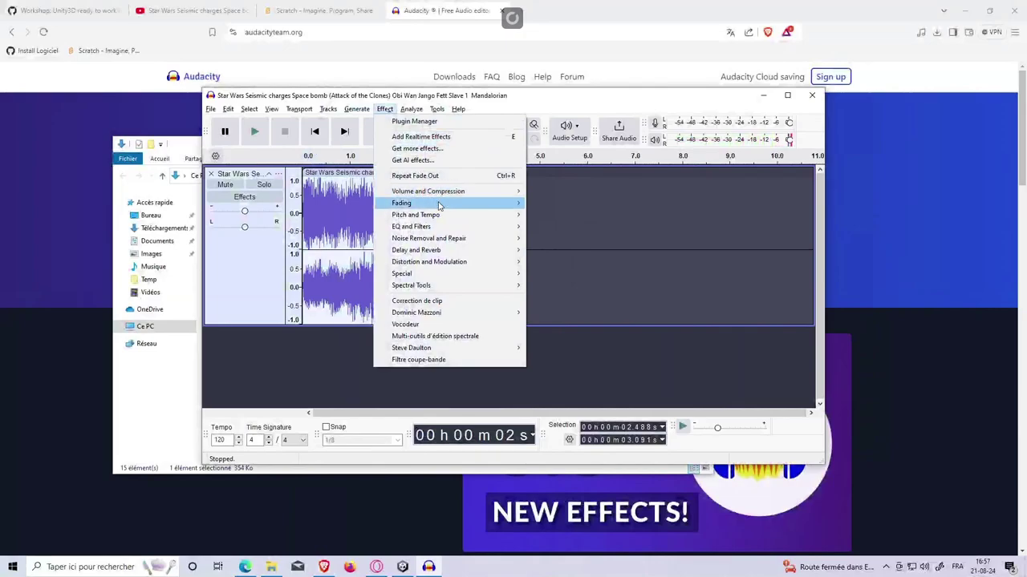
pyautogui.moveTo(477, 220)
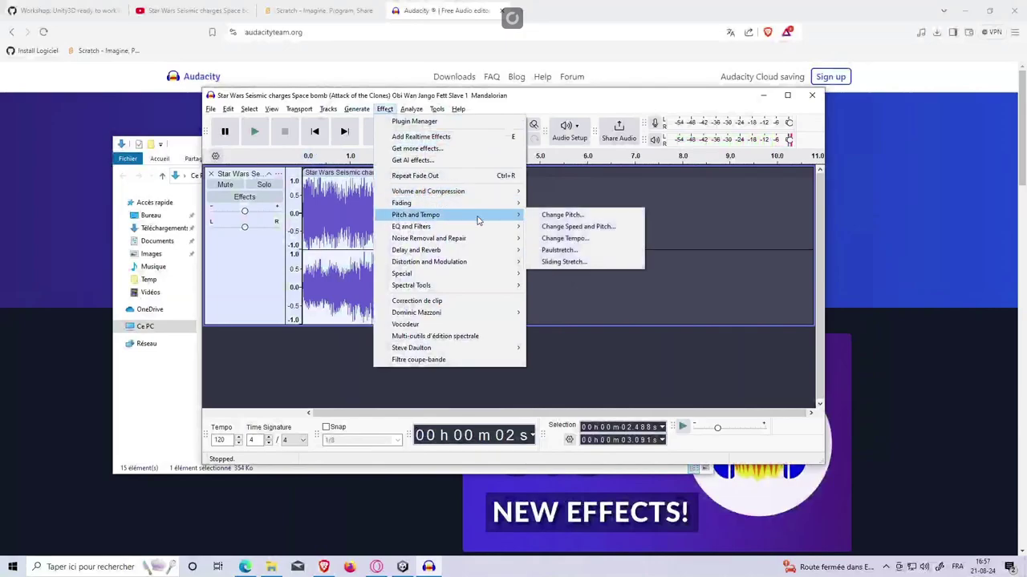
pyautogui.click(571, 227)
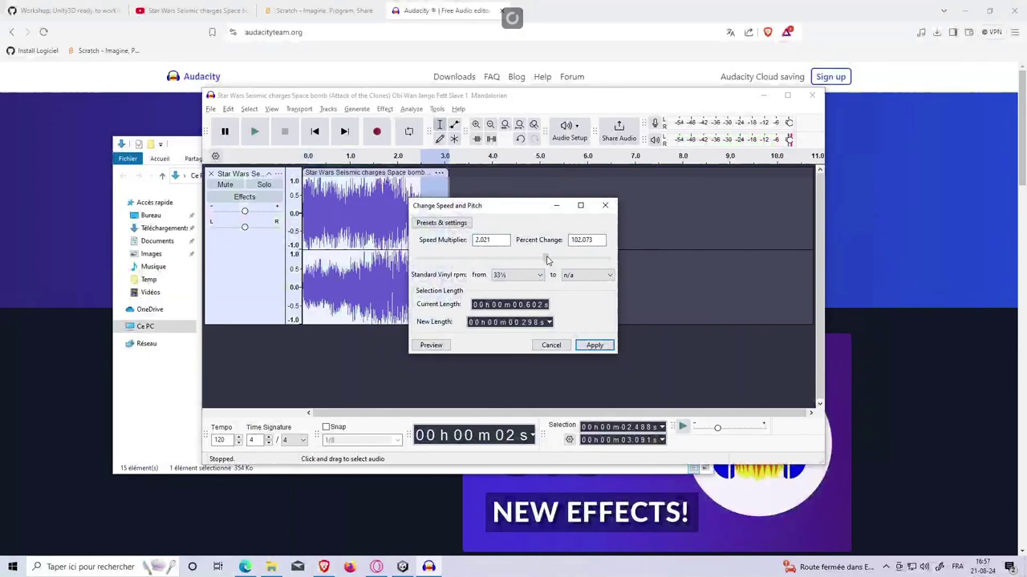
pyautogui.click(593, 345)
# Step: Play the clip from about 0.2 s and its ending from about 2.4 s, and undo the speed and pitch change
pyautogui.click(317, 207)
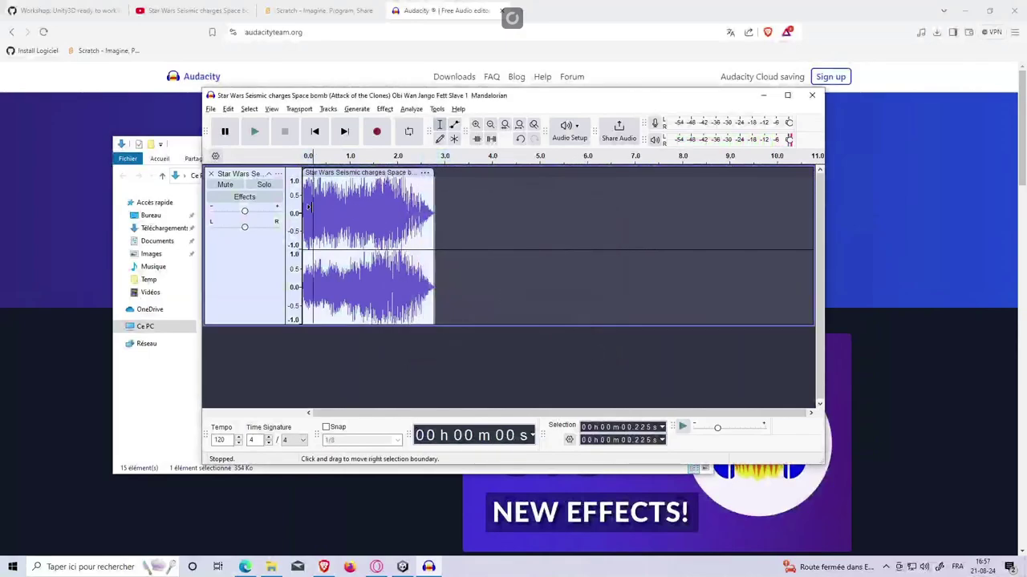
pyautogui.click(254, 133)
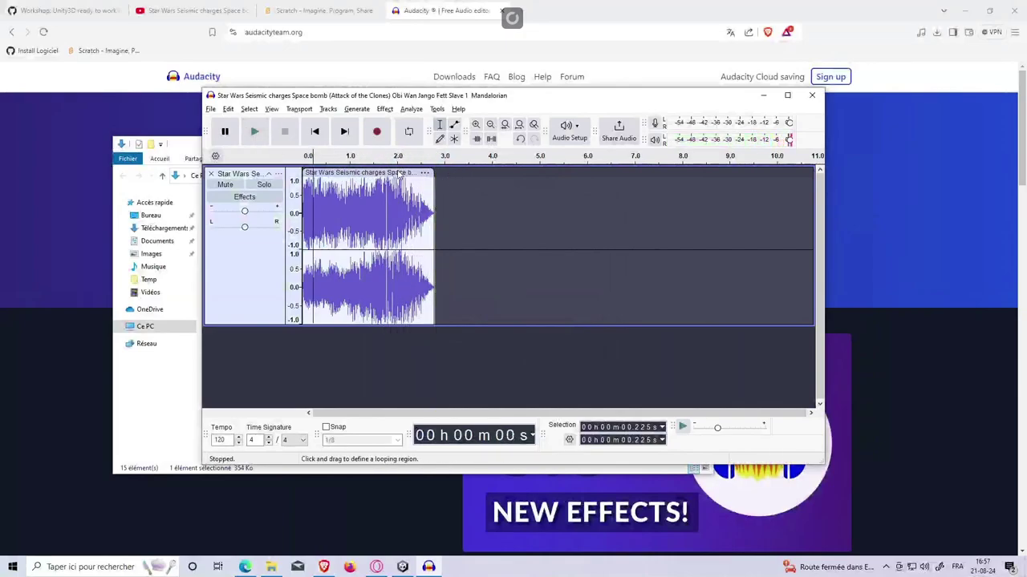
pyautogui.click(420, 207)
pyautogui.click(254, 131)
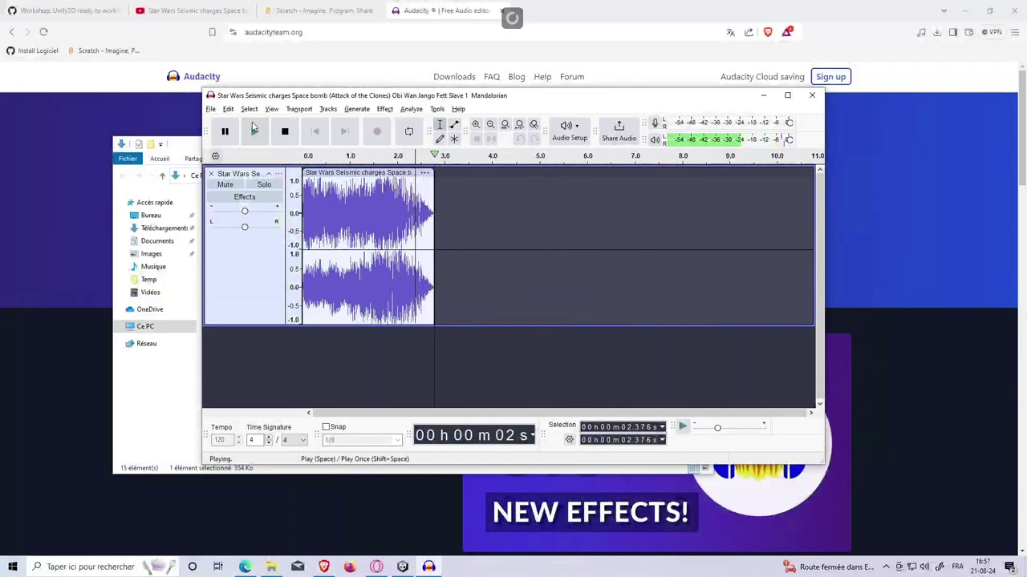
pyautogui.click(248, 135)
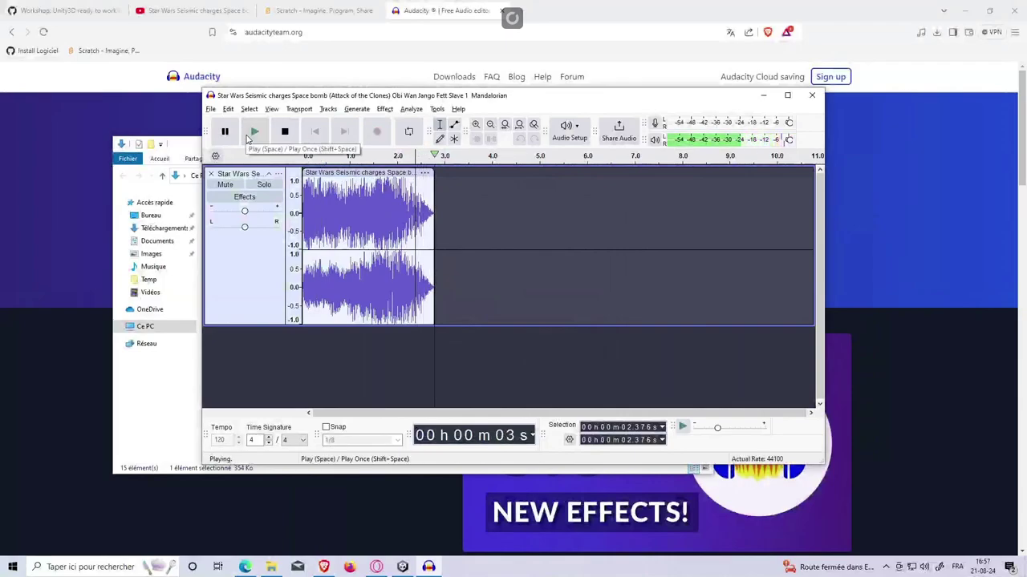
pyautogui.hotkey('ctrl', 'z')
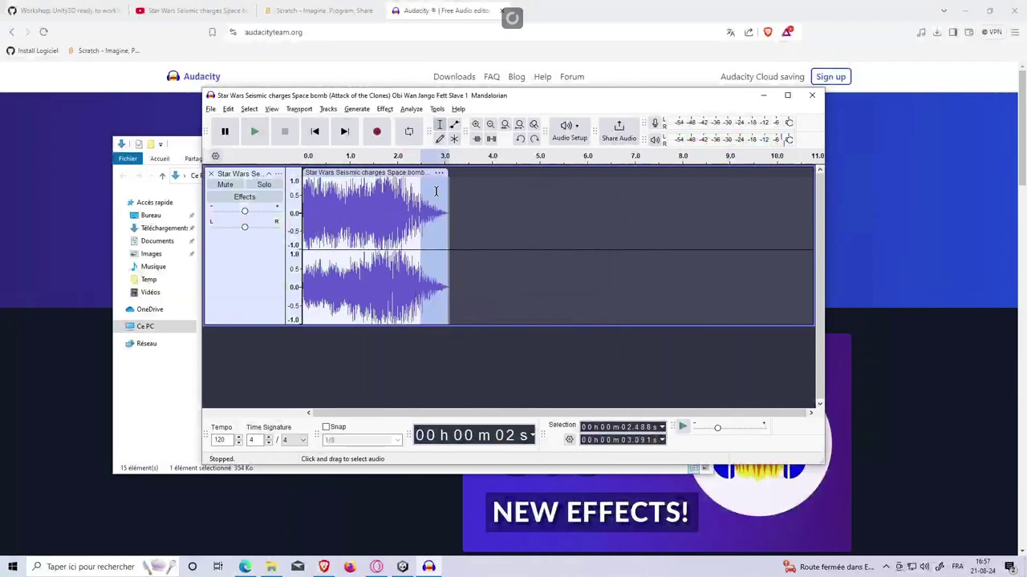
pyautogui.click(469, 235)
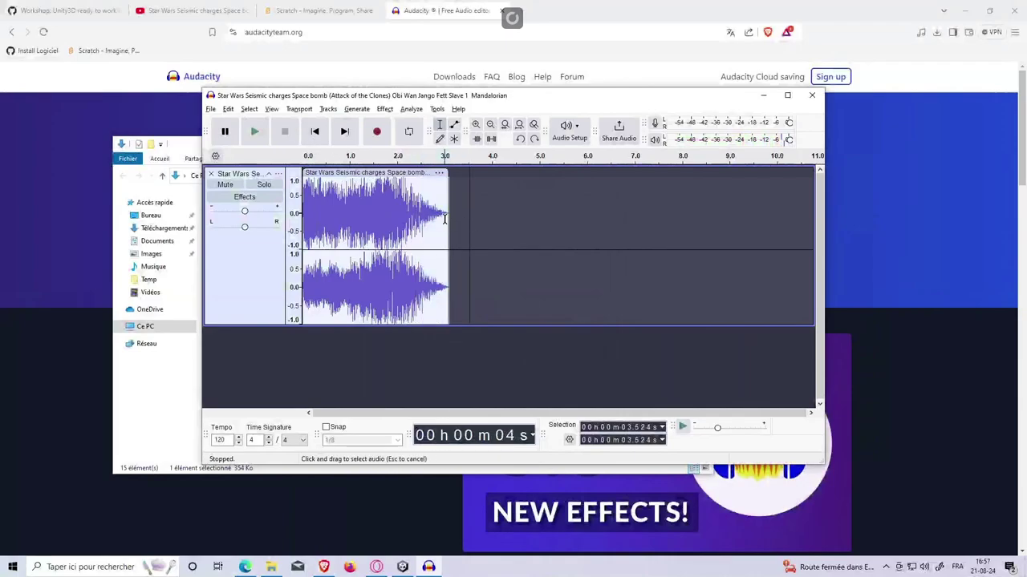
pyautogui.moveTo(444, 219); pyautogui.dragTo(294, 232)
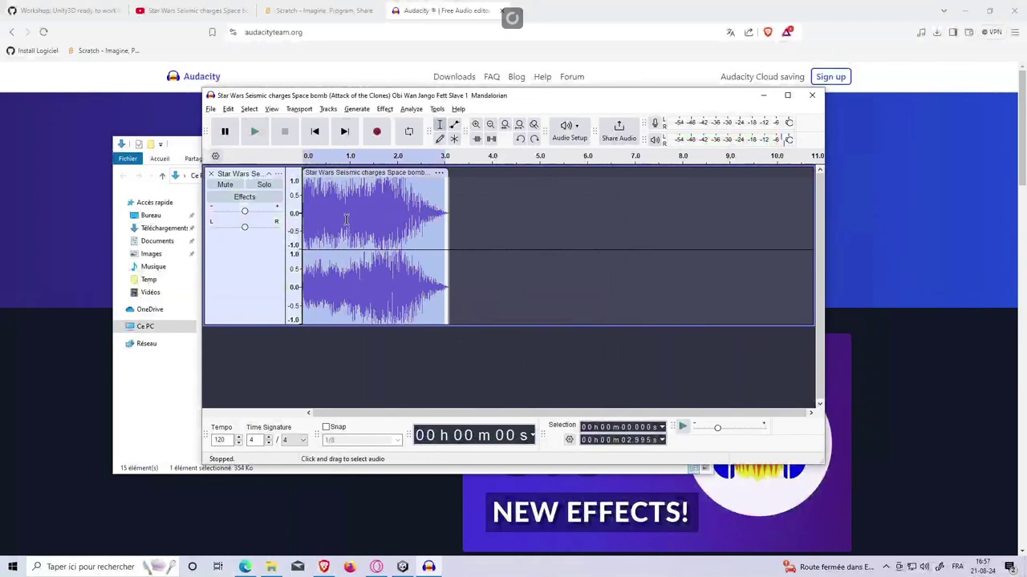
pyautogui.click(457, 237)
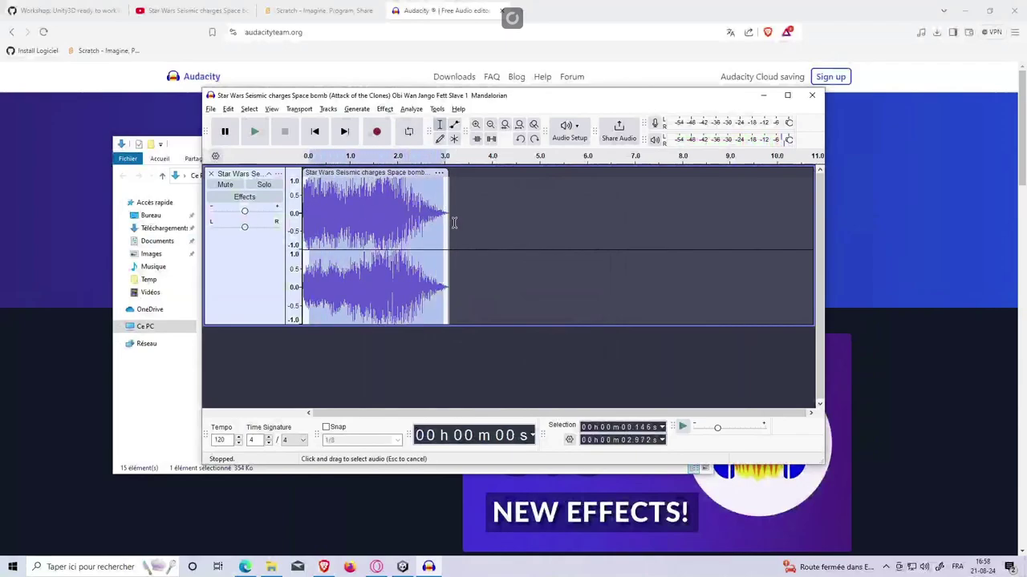
pyautogui.click(485, 217)
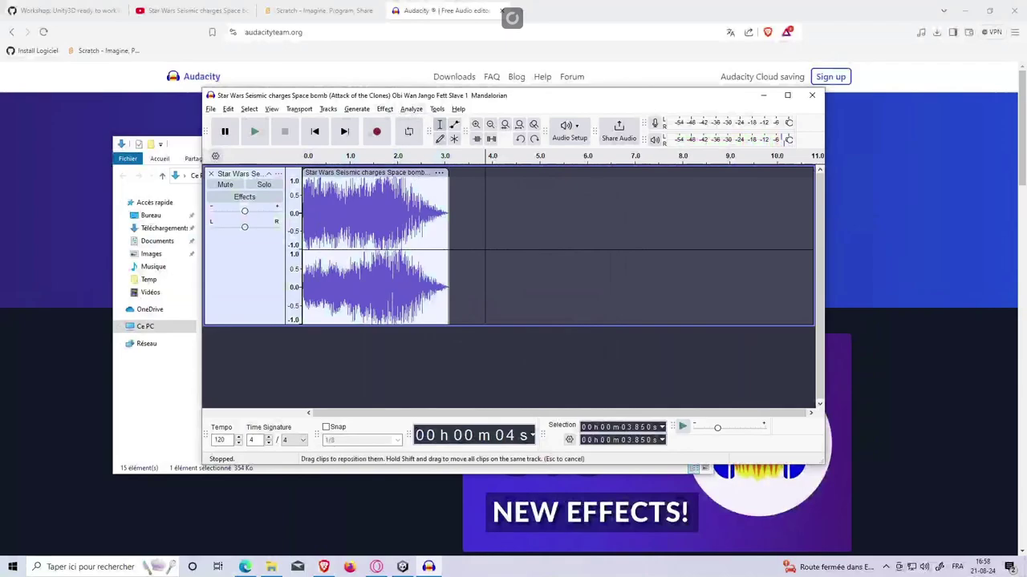
# Step: Lower the whole clip's volume with the Amplify effect and preview it from about 0.3 s
pyautogui.click(415, 172)
pyautogui.moveTo(440, 109)
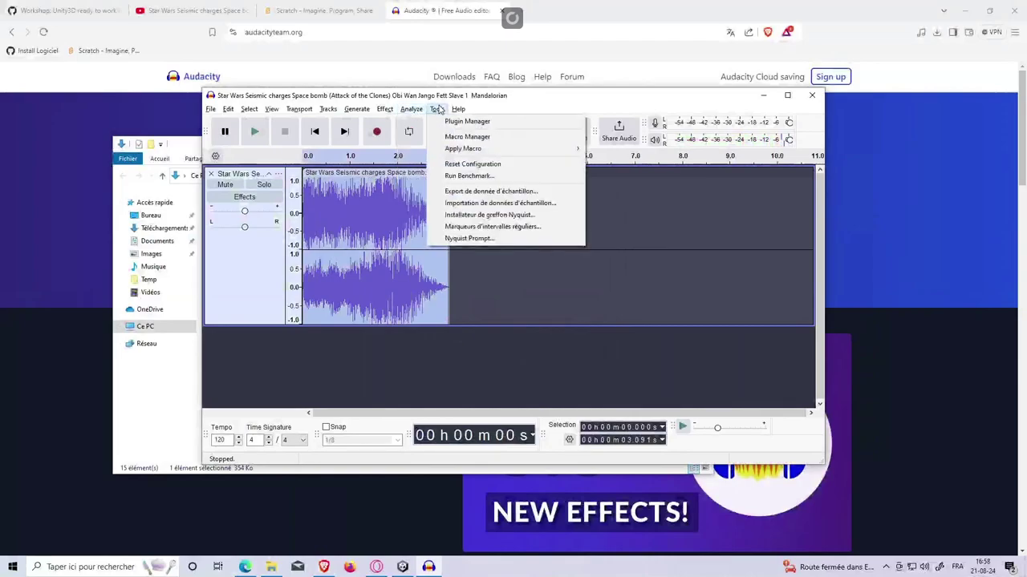
pyautogui.moveTo(385, 109)
pyautogui.moveTo(441, 204)
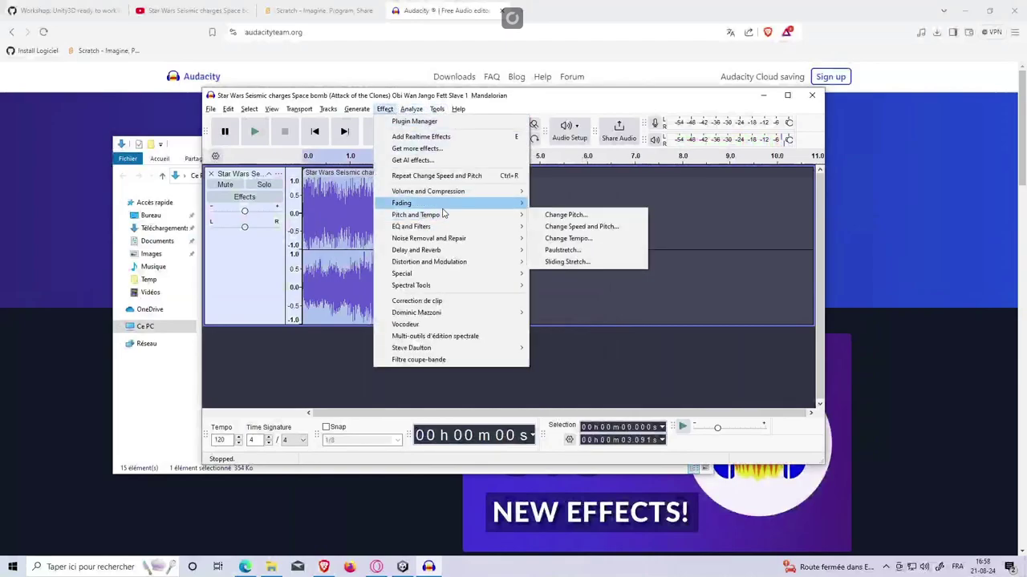
pyautogui.moveTo(477, 197)
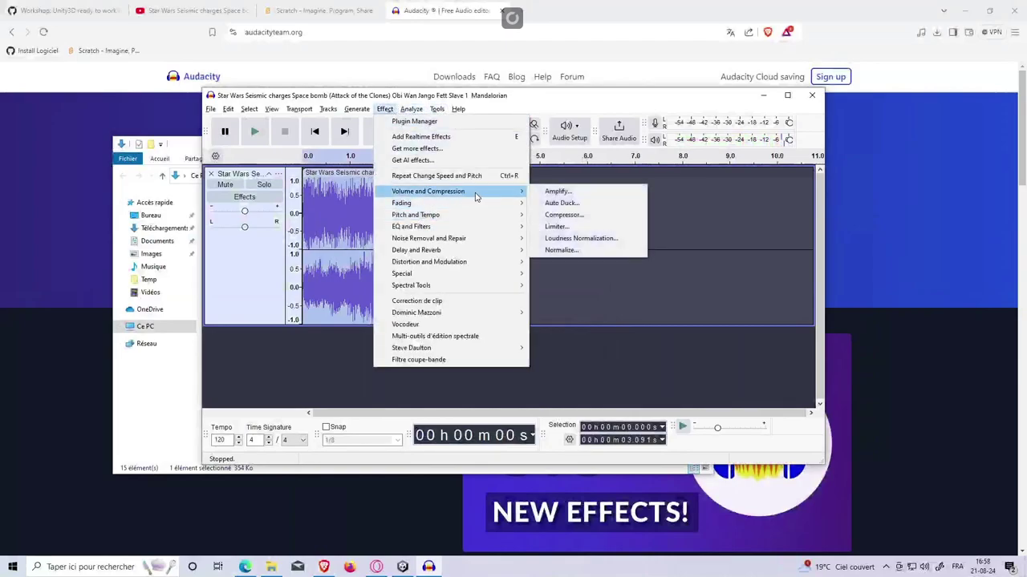
pyautogui.click(574, 195)
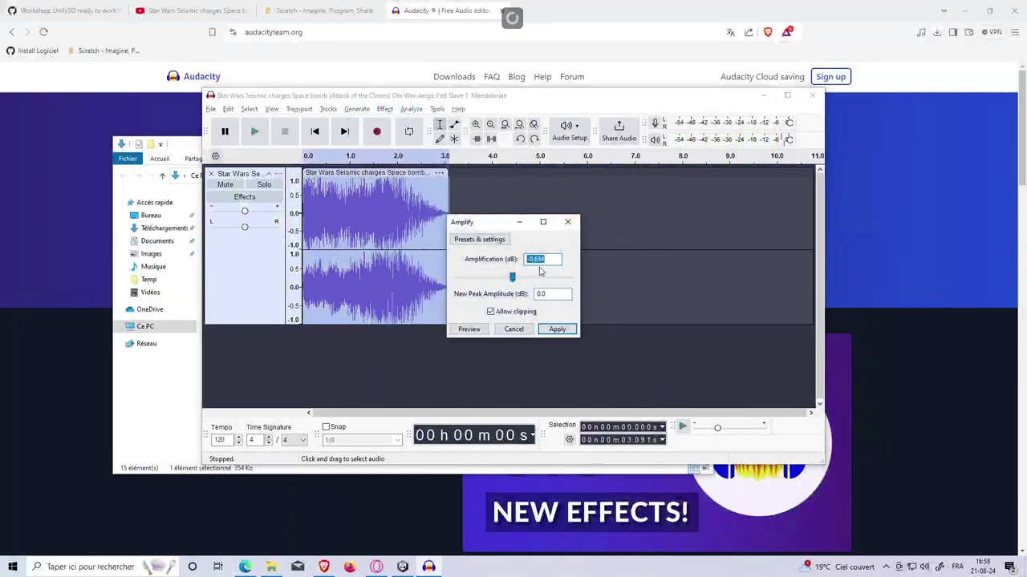
pyautogui.moveTo(512, 280); pyautogui.dragTo(504, 282)
pyautogui.click(557, 329)
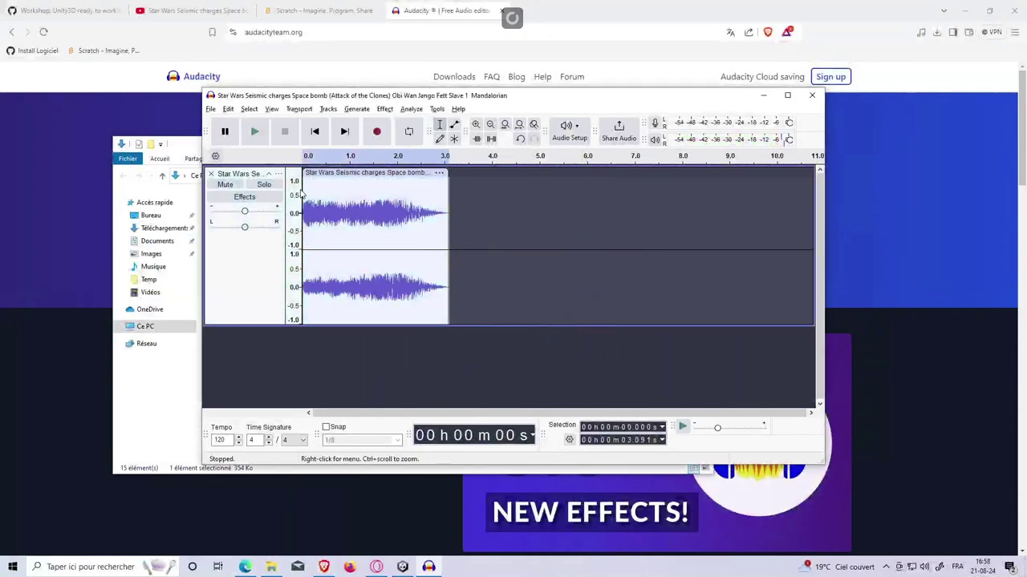
pyautogui.click(317, 193)
pyautogui.click(255, 132)
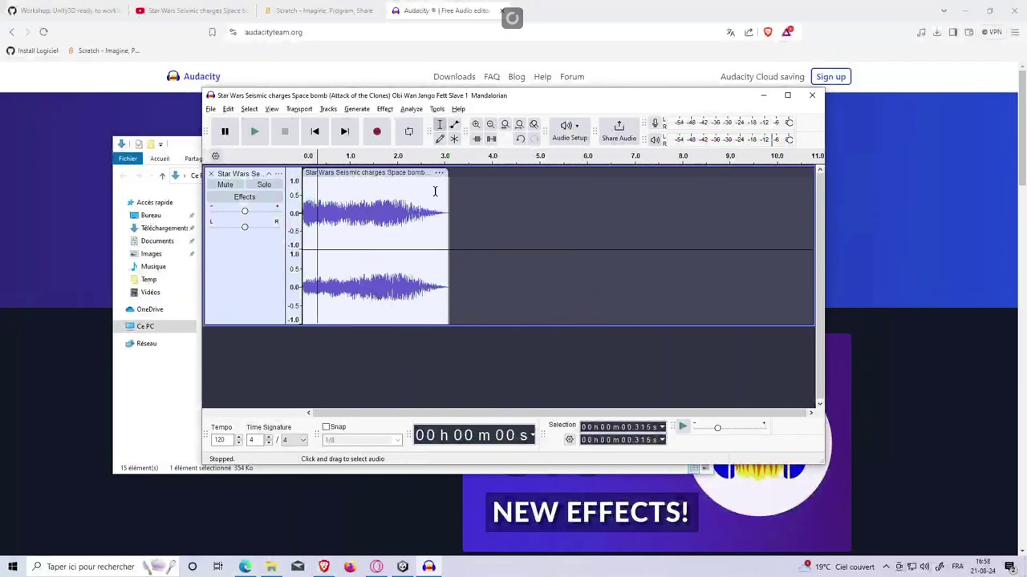
# Step: Try amplifying the whole clip by 12.4 dB with clipping allowed, and undo the amplification
pyautogui.doubleClick(358, 193)
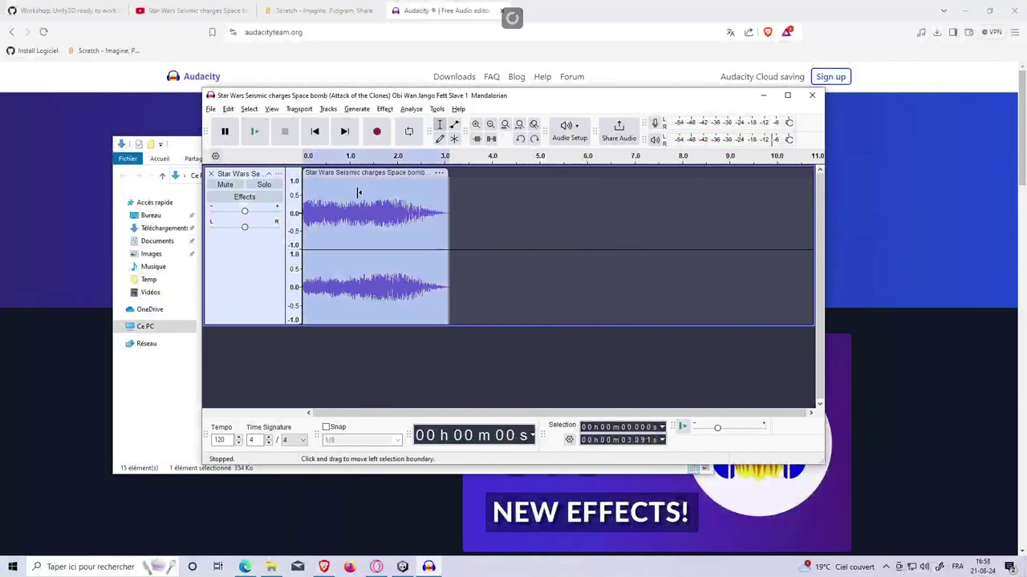
pyautogui.click(386, 109)
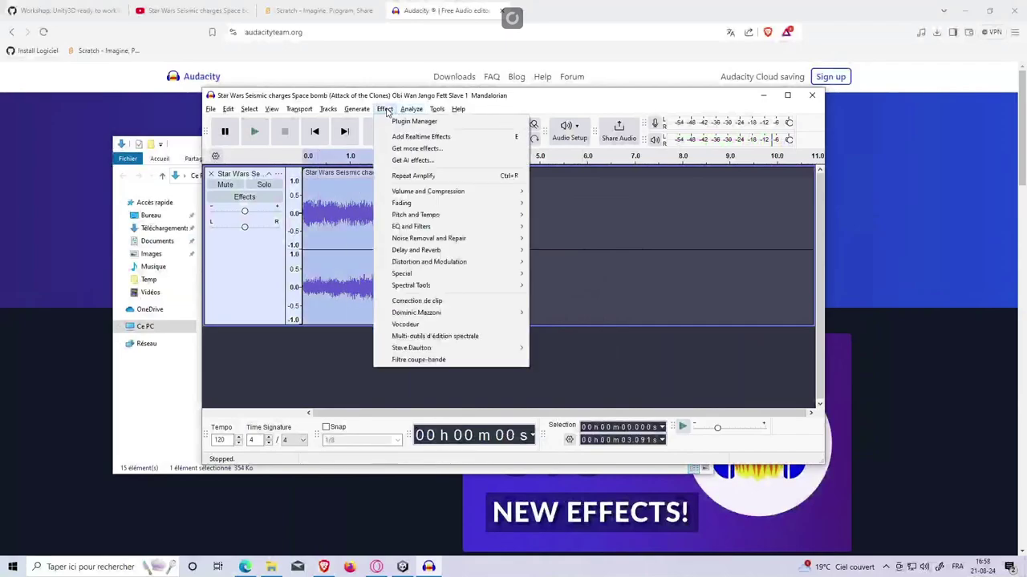
pyautogui.click(538, 192)
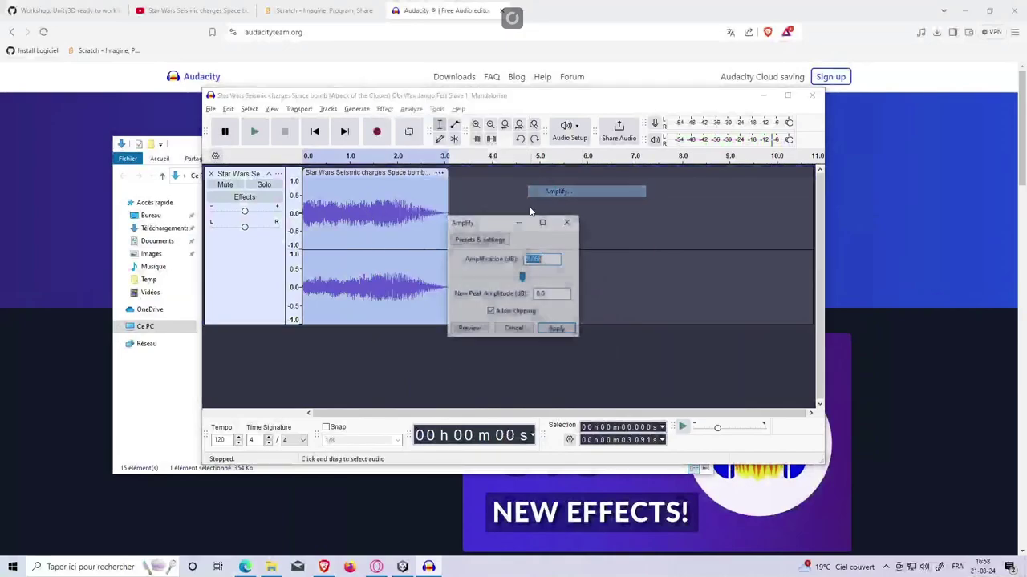
pyautogui.write('12.4')
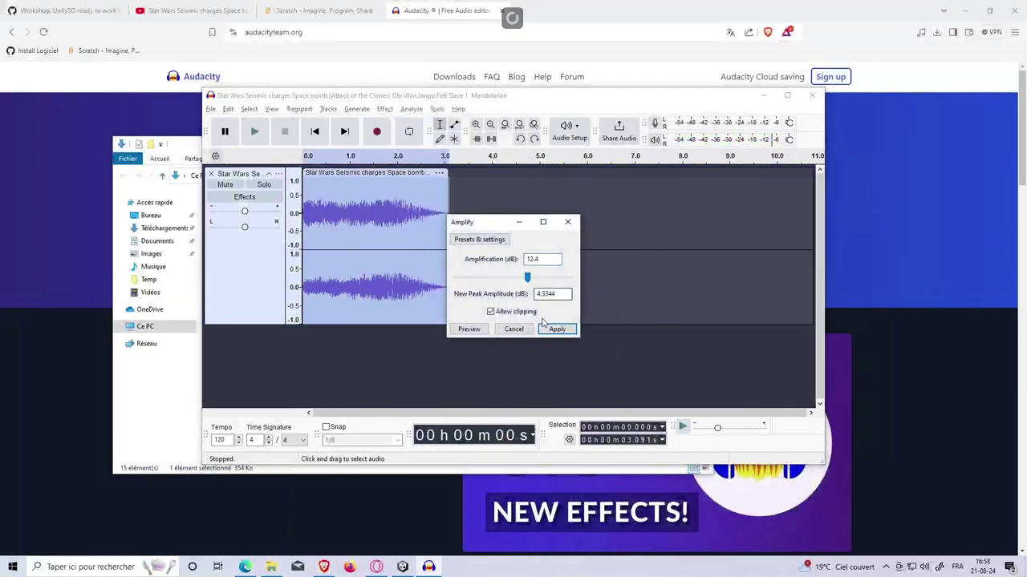
pyautogui.click(555, 329)
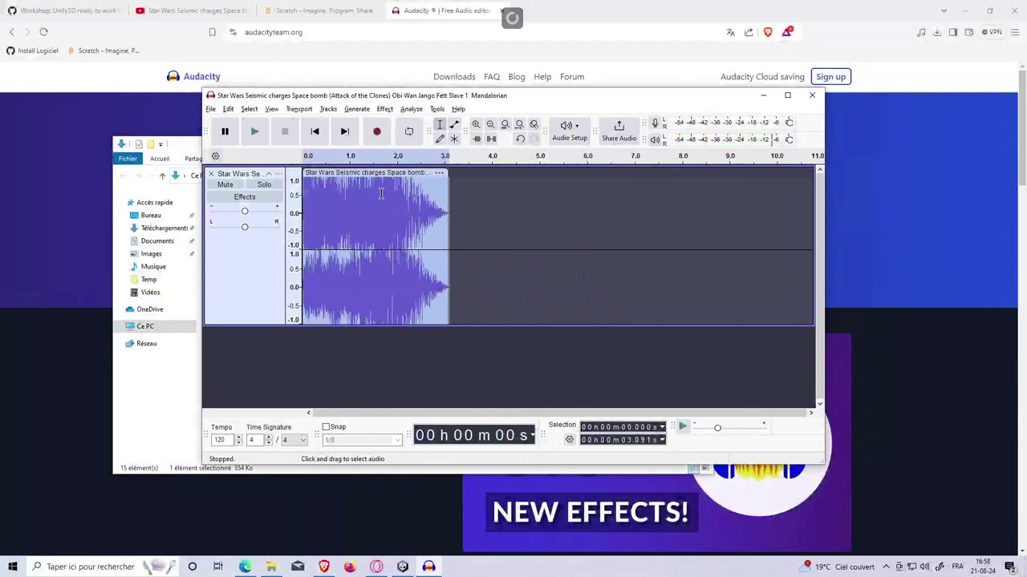
pyautogui.hotkey('ctrl', 'z')
# Step: Amplify the whole clip by 5.9 dB and preview it from about 0.1 s, stopping playback near the end
pyautogui.click(387, 109)
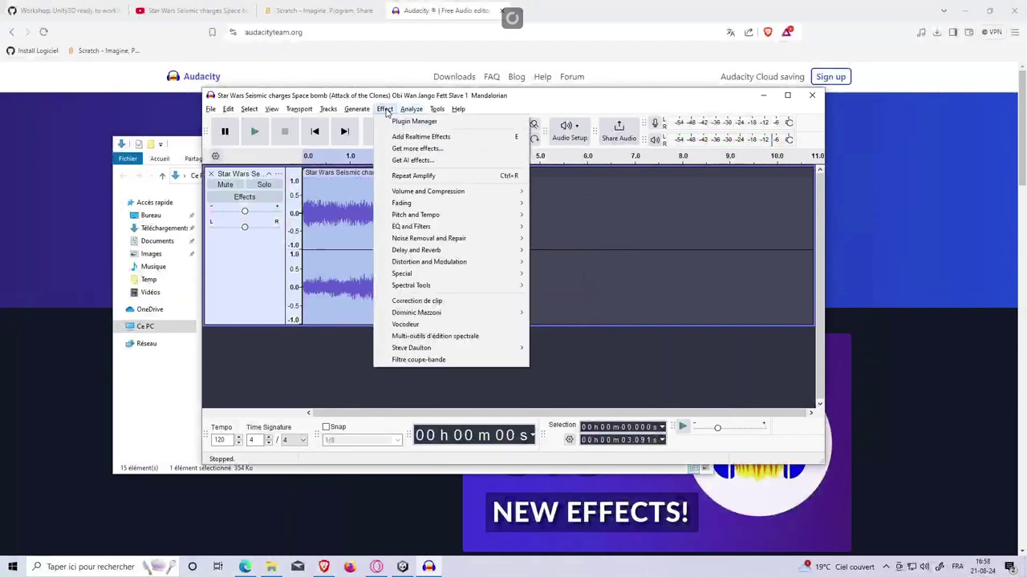
pyautogui.moveTo(509, 196)
pyautogui.click(561, 191)
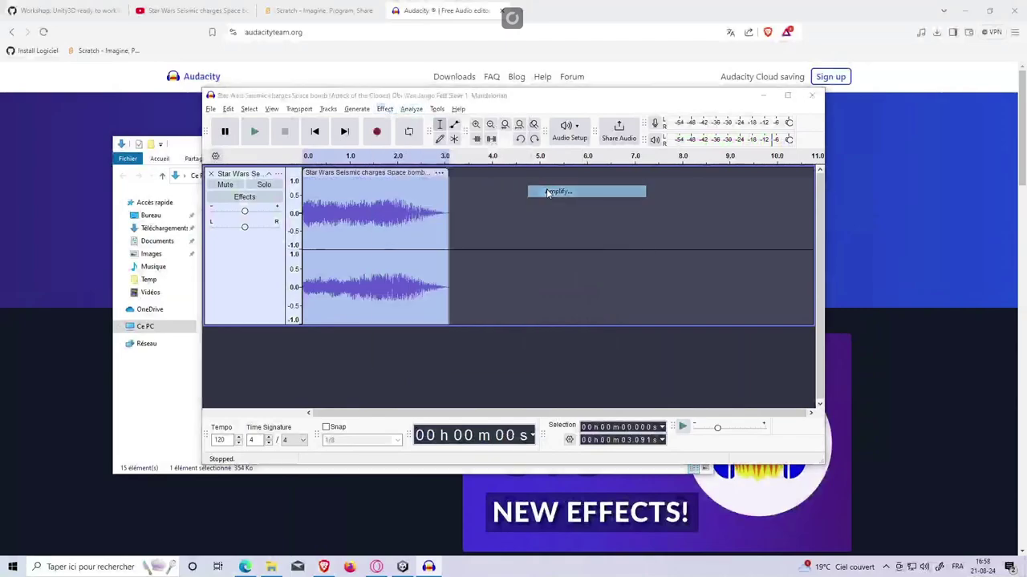
pyautogui.moveTo(523, 279); pyautogui.dragTo(521, 280)
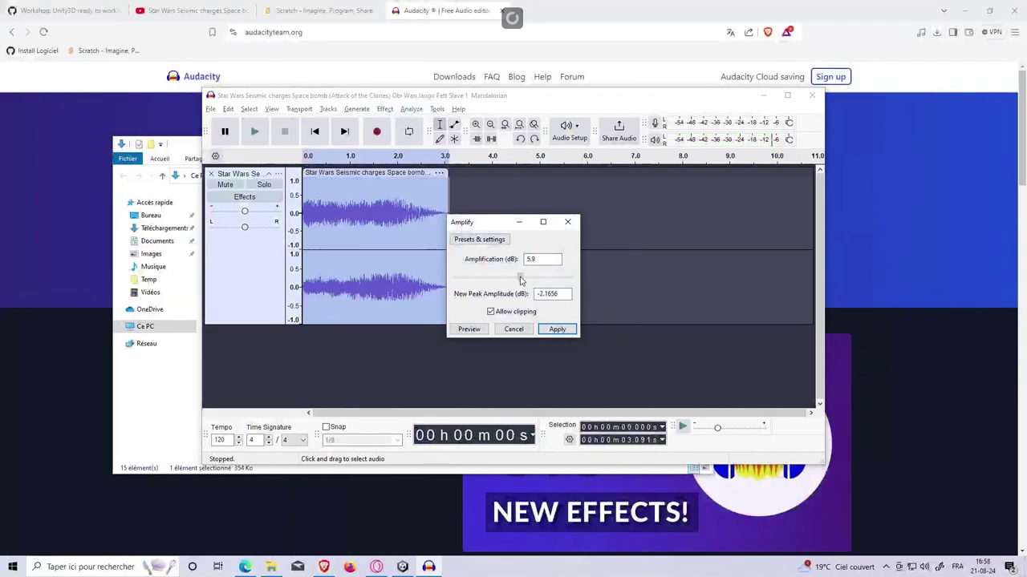
pyautogui.click(557, 329)
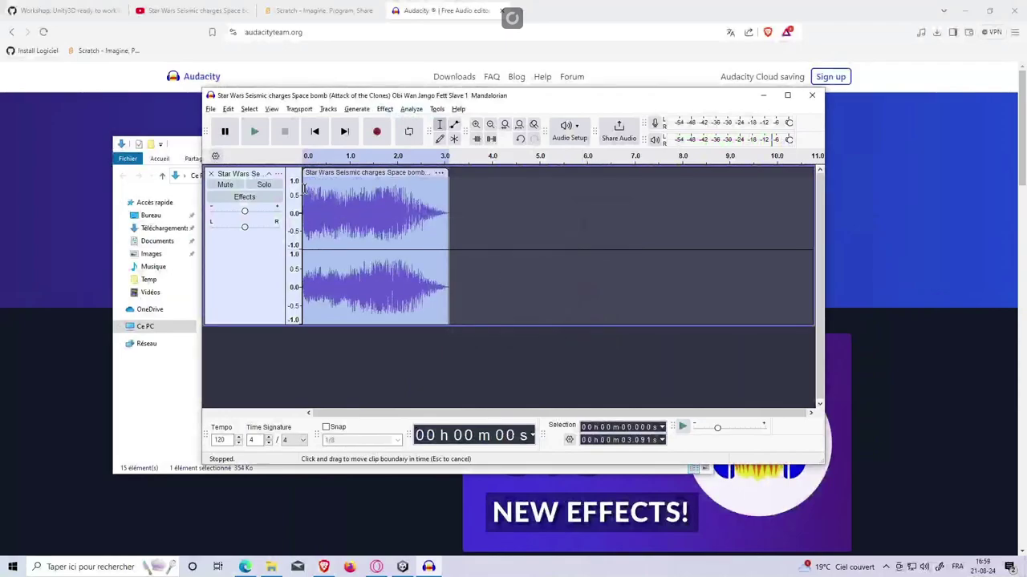
pyautogui.click(310, 187)
pyautogui.click(253, 132)
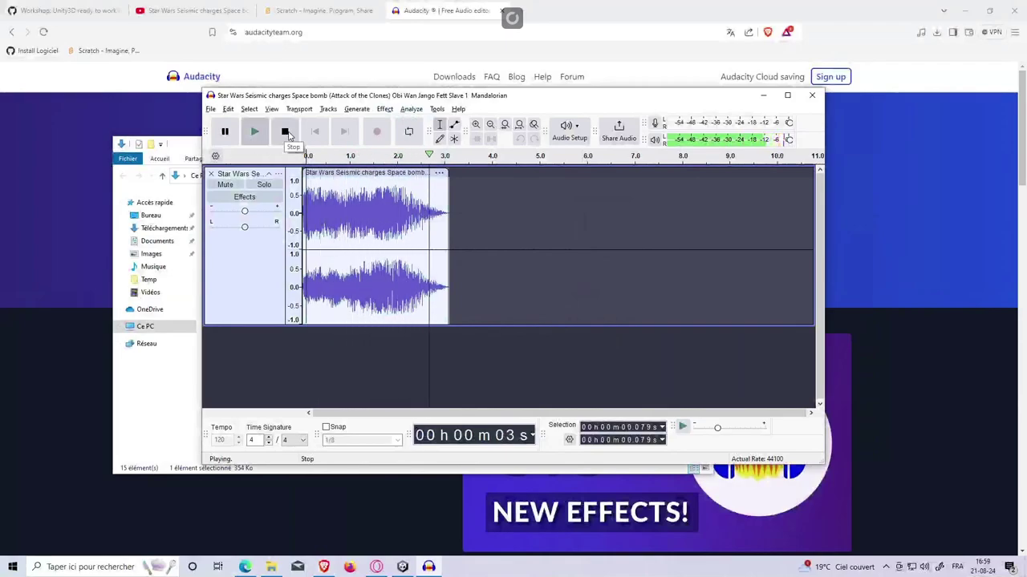
pyautogui.click(286, 132)
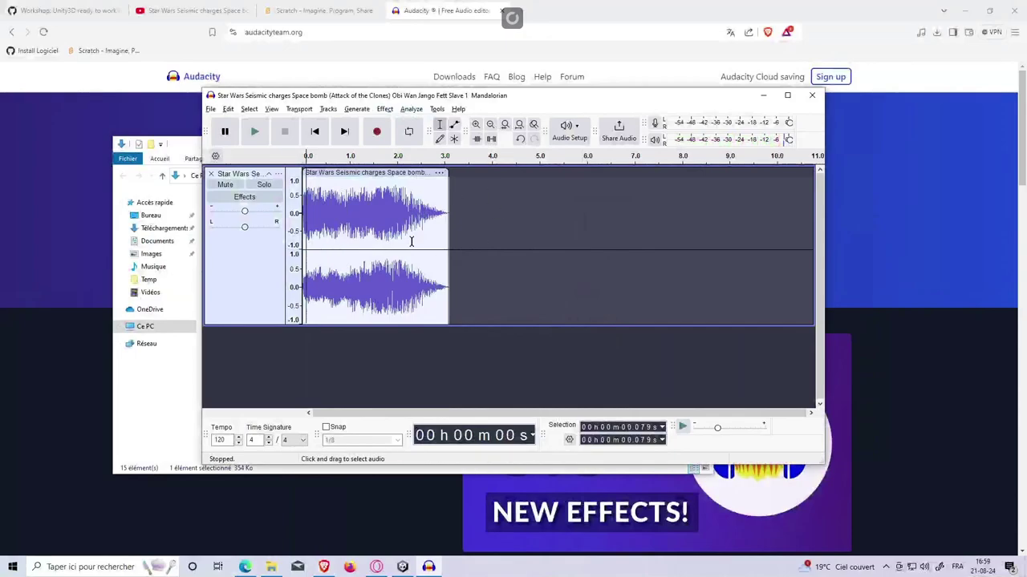
# Step: Export the edited clip to the computer in Ogg Vorbis format, with the default file name and folder
pyautogui.click(210, 109)
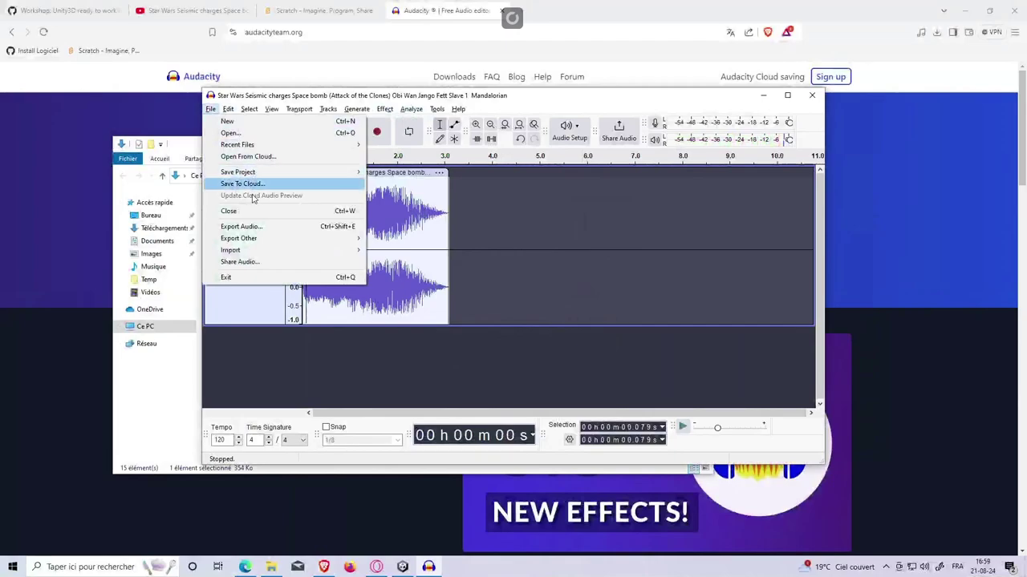
pyautogui.click(238, 228)
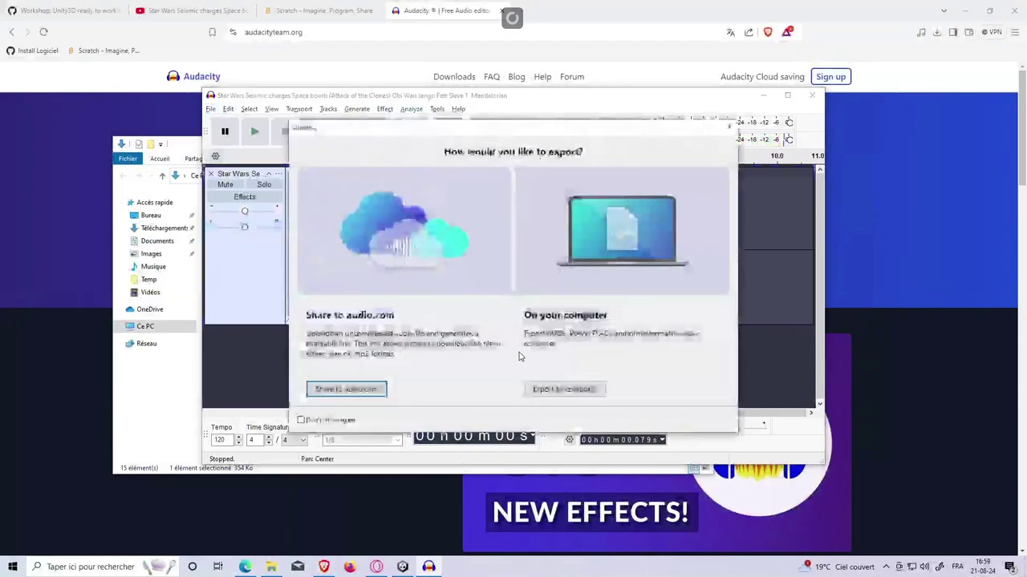
pyautogui.click(565, 393)
pyautogui.moveTo(527, 172); pyautogui.dragTo(485, 167)
pyautogui.click(492, 223)
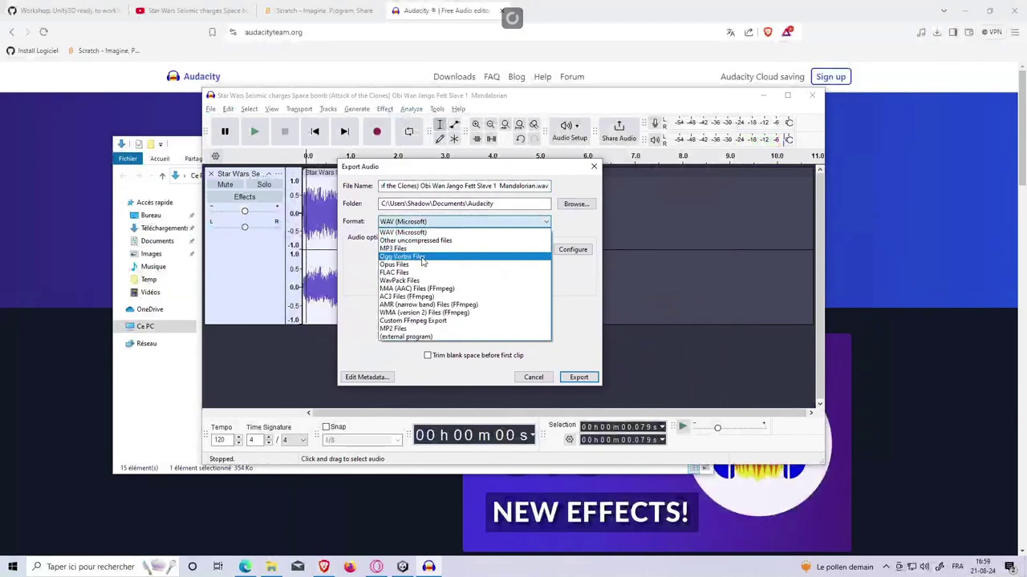
pyautogui.click(422, 258)
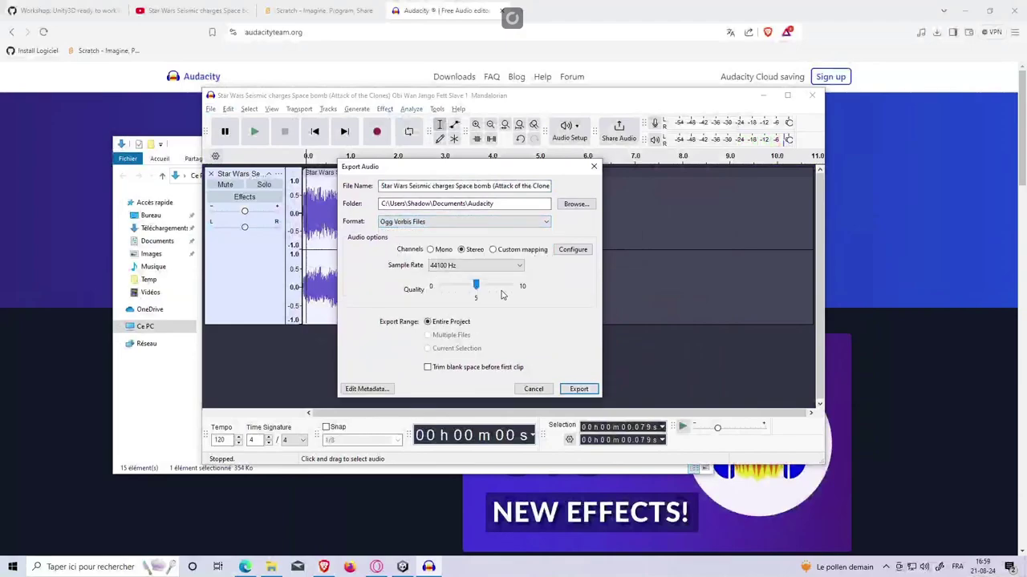
pyautogui.click(579, 390)
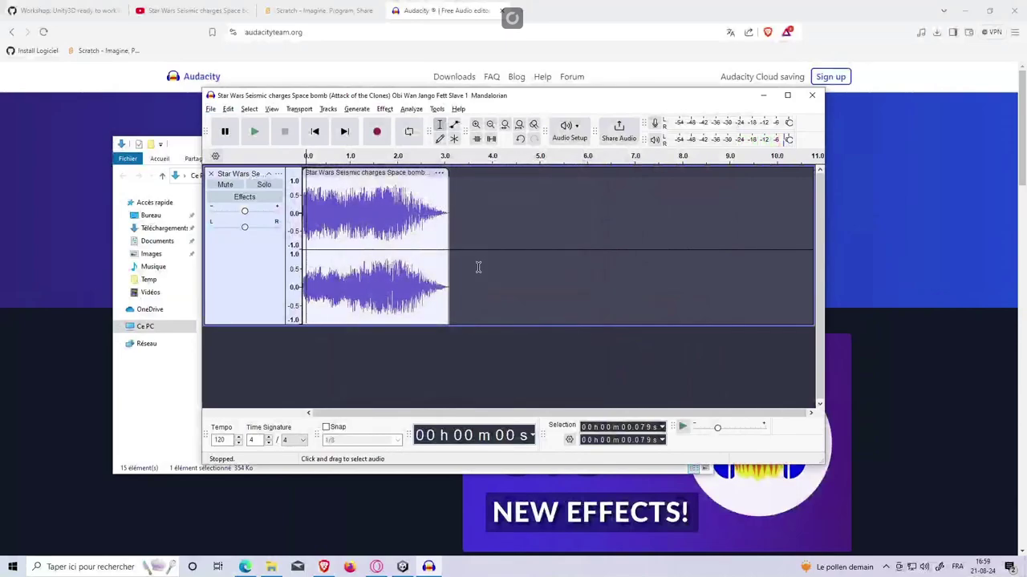
# Step: Start another Ogg Vorbis export to the computer and choose C:\U\BulletHell\Assets\Sound as the destination folder
pyautogui.click(228, 109)
pyautogui.moveTo(210, 109)
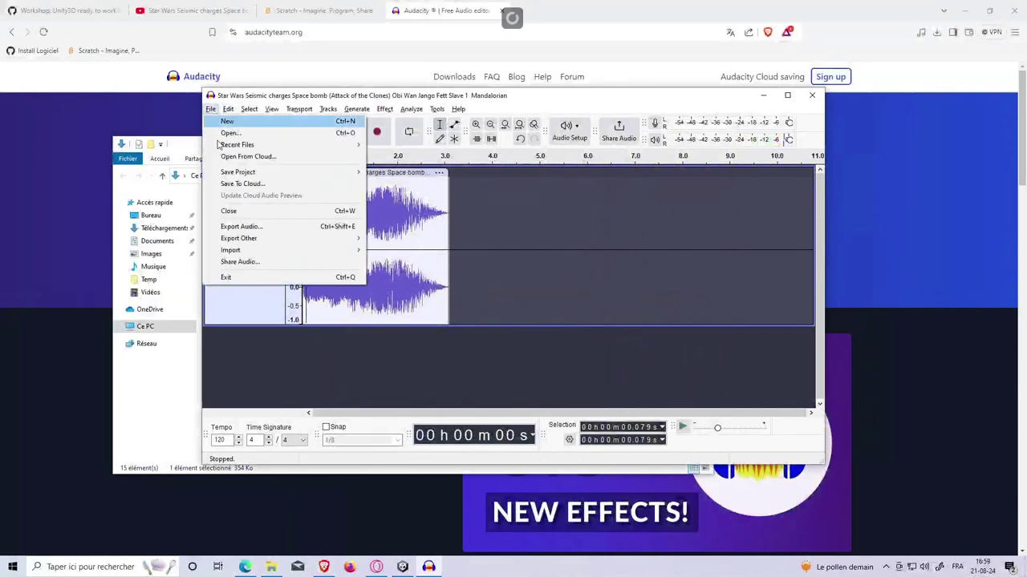
pyautogui.click(270, 227)
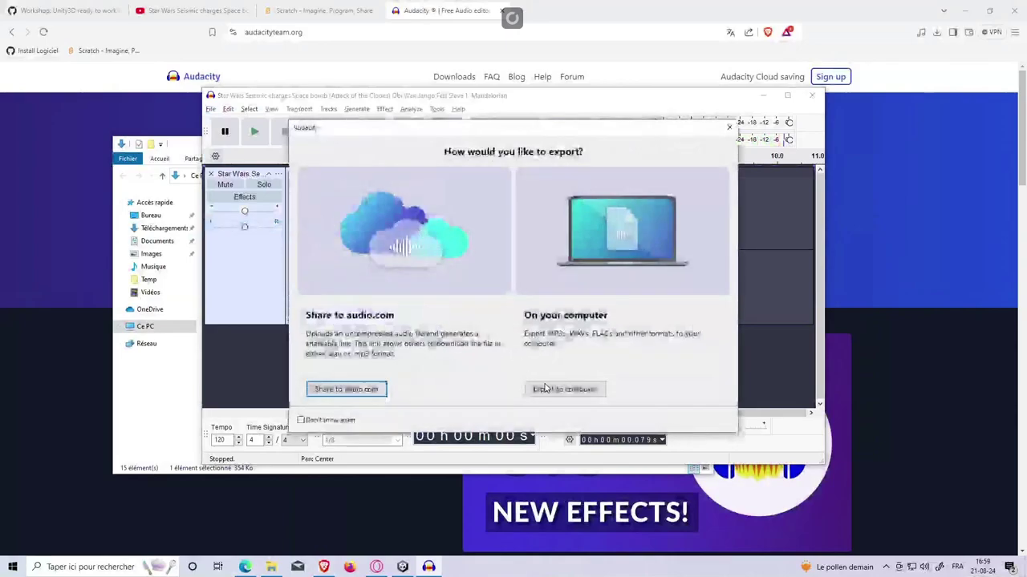
pyautogui.click(545, 386)
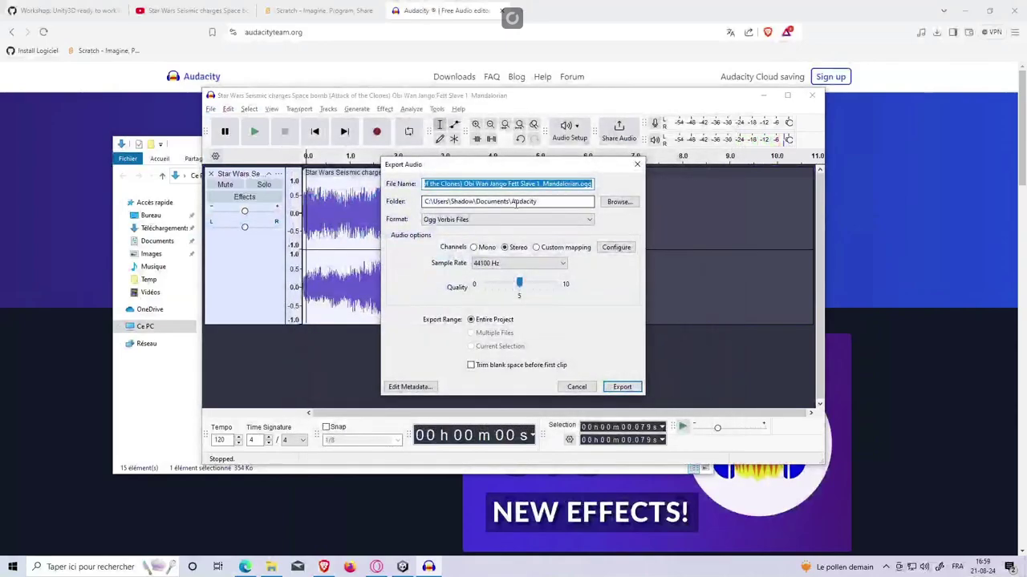
pyautogui.click(618, 201)
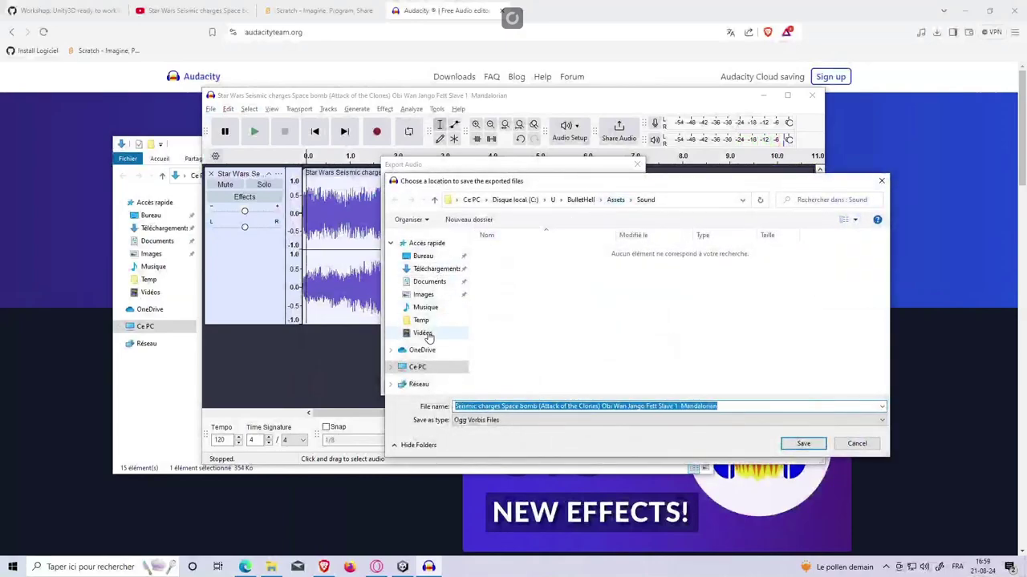
pyautogui.click(424, 369)
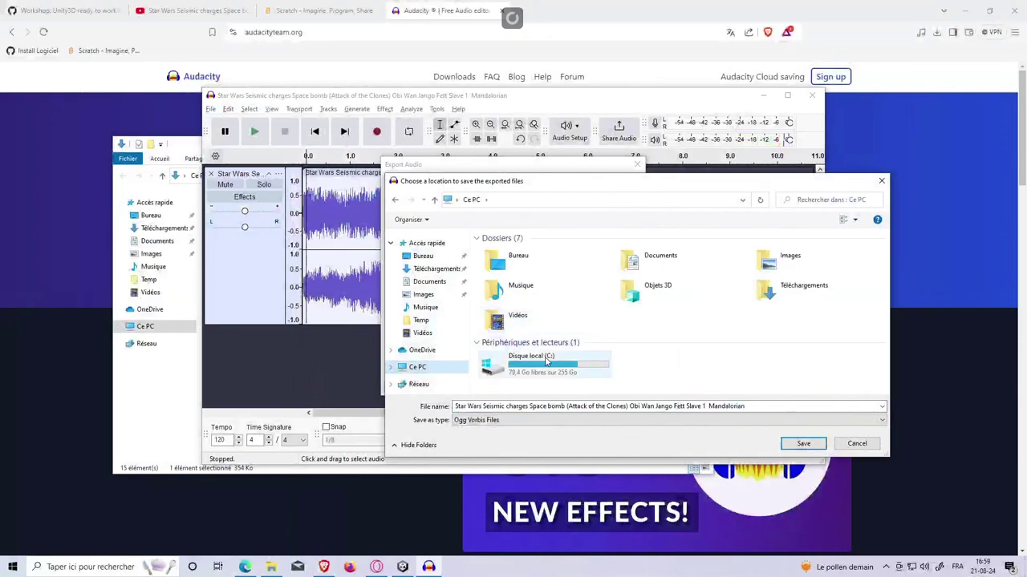
pyautogui.doubleClick(521, 363)
pyautogui.doubleClick(513, 296)
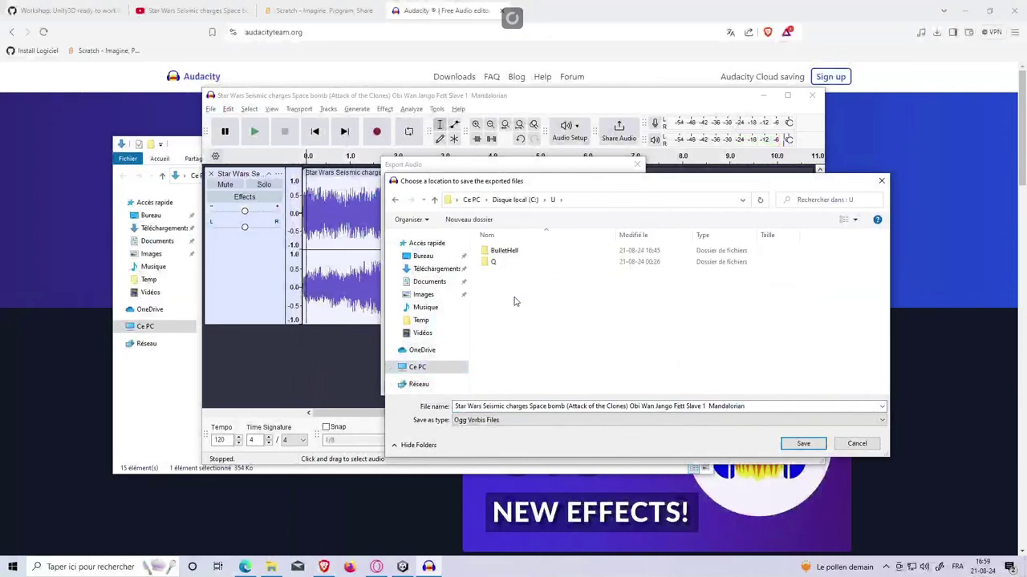
pyautogui.doubleClick(520, 252)
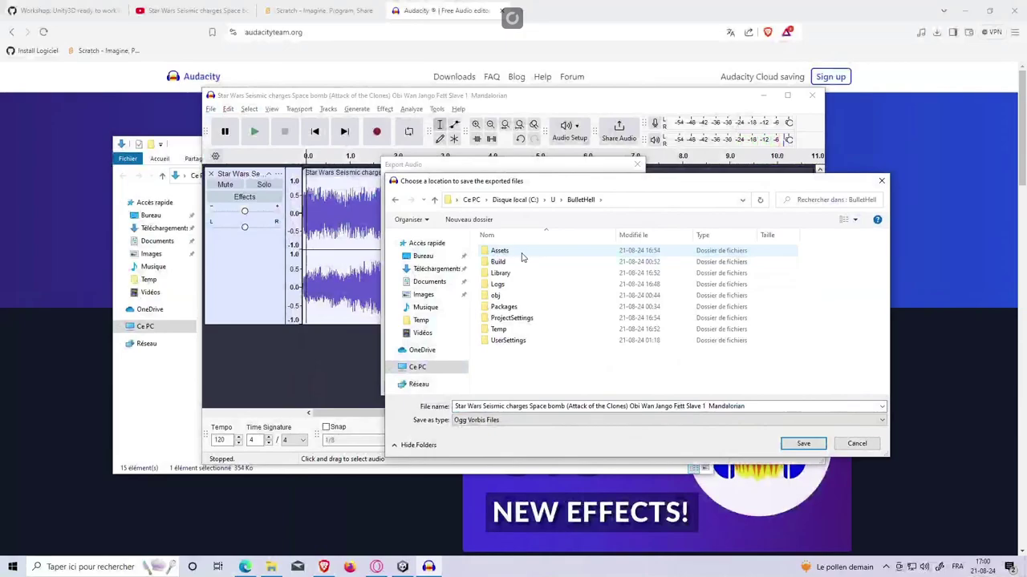
pyautogui.doubleClick(519, 253)
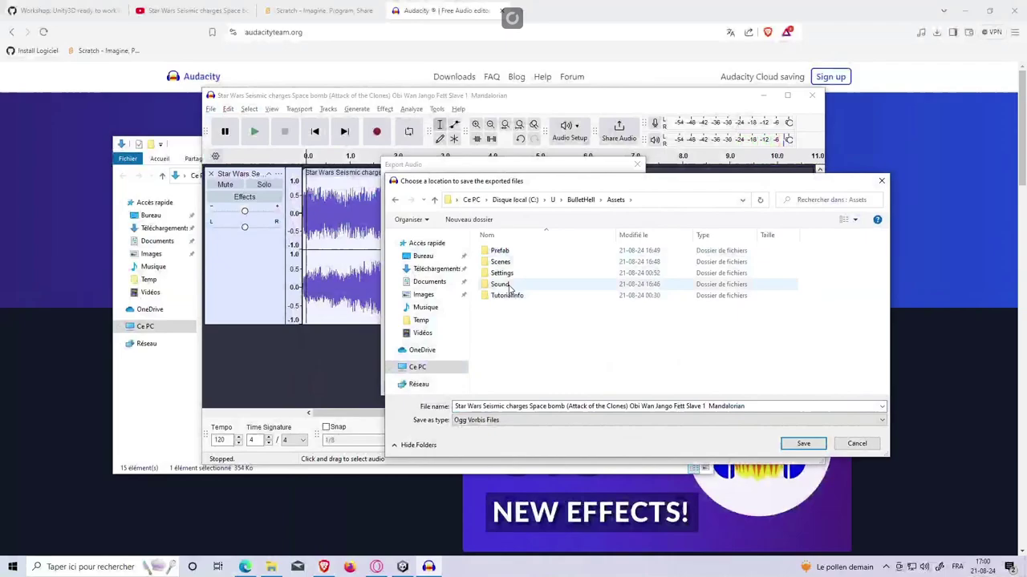
pyautogui.doubleClick(514, 286)
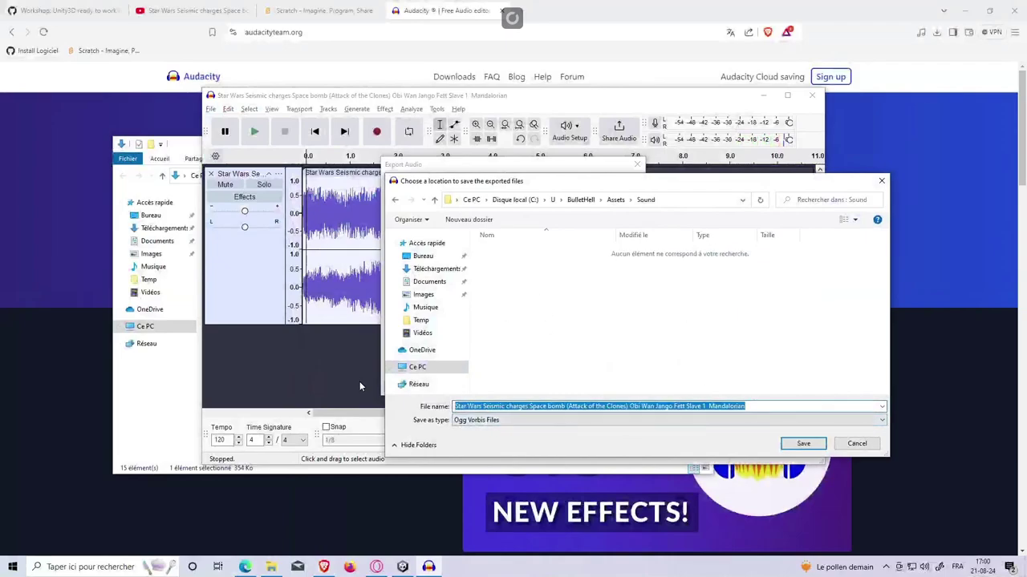
pyautogui.write('S')
pyautogui.press('Escape')
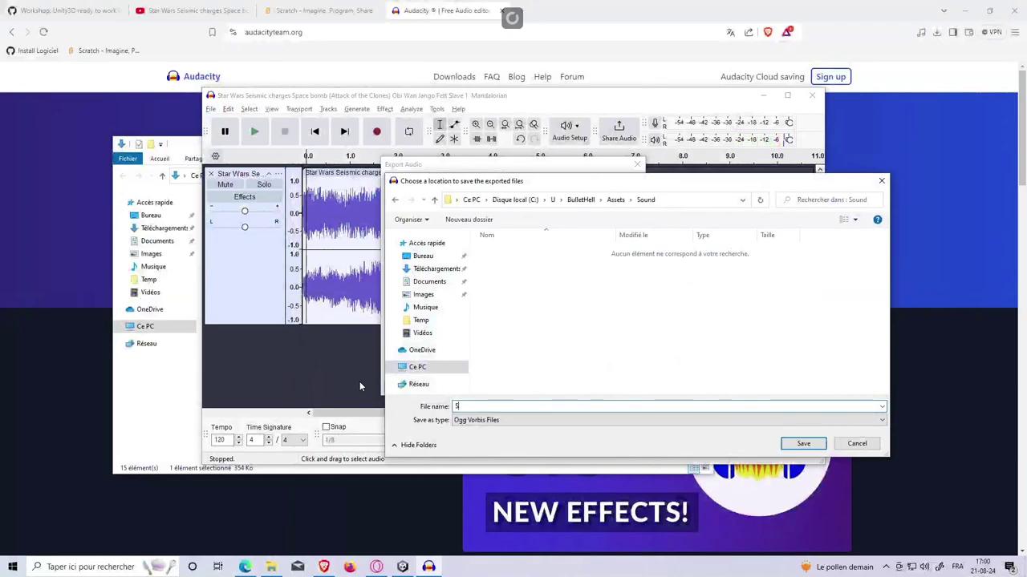
pyautogui.hotkey('ctrl', 'z')
# Step: Shorten the export's file name to StarWarsSeismic and export the entire project as an Ogg Vorbis file
pyautogui.press('Home')
pyautogui.press('Right')
pyautogui.press('Right')
pyautogui.press('Right')
pyautogui.press('Right')
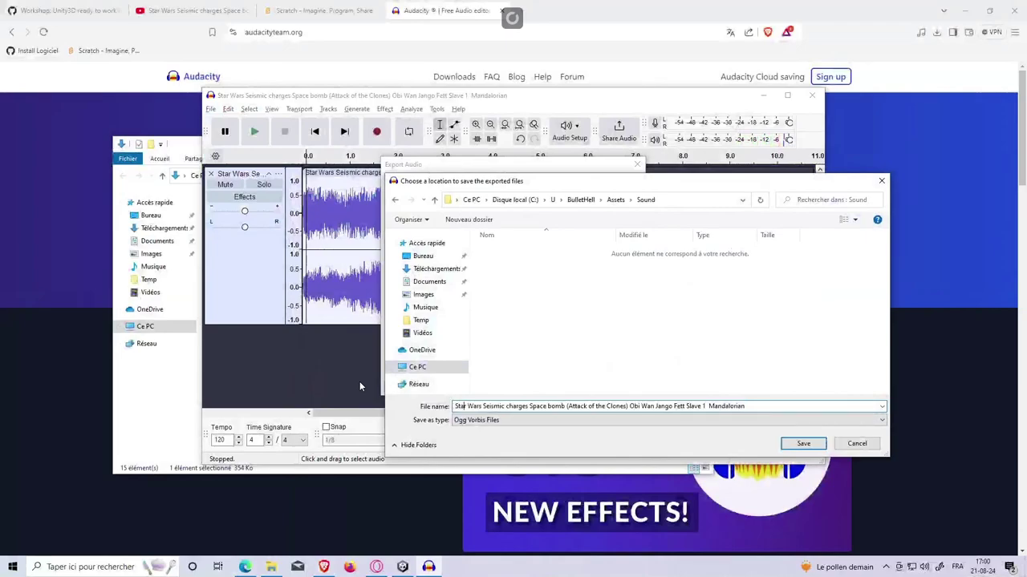
pyautogui.press('Delete')
pyautogui.press('Right')
pyautogui.press('Right')
pyautogui.press('Right')
pyautogui.press('Right')
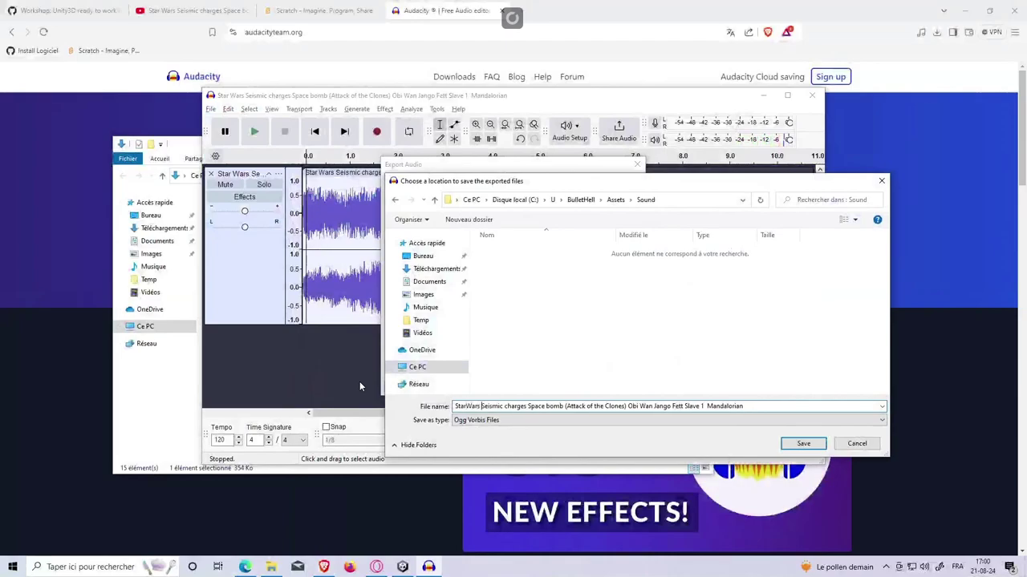
pyautogui.press('Delete')
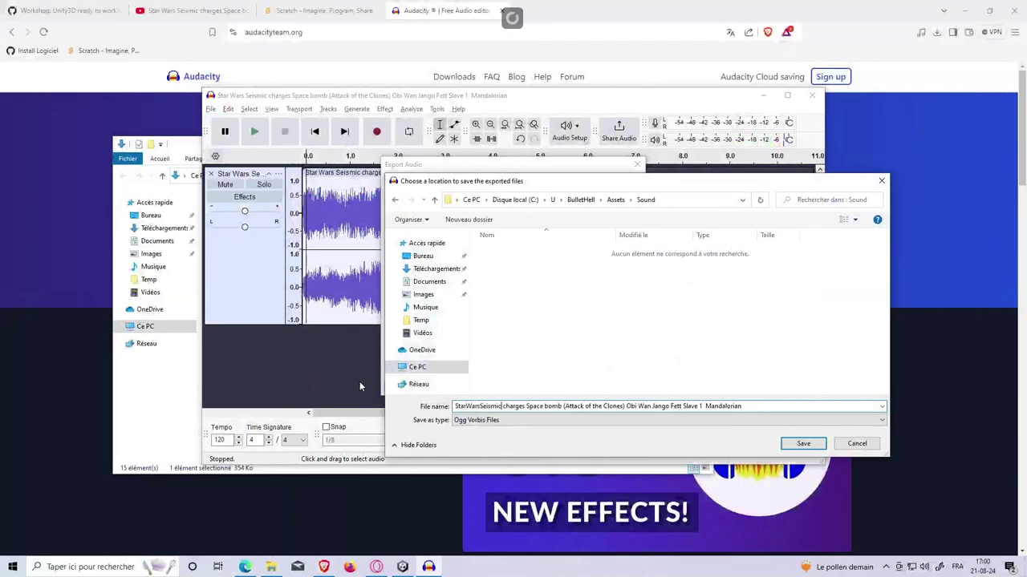
pyautogui.hotkey('ctrl', 'a')
pyautogui.press('Home')
pyautogui.click(504, 407)
pyautogui.keyDown('shift'); pyautogui.click(870, 408); pyautogui.keyUp('shift')
pyautogui.press('Delete')
pyautogui.press('BackSpace')
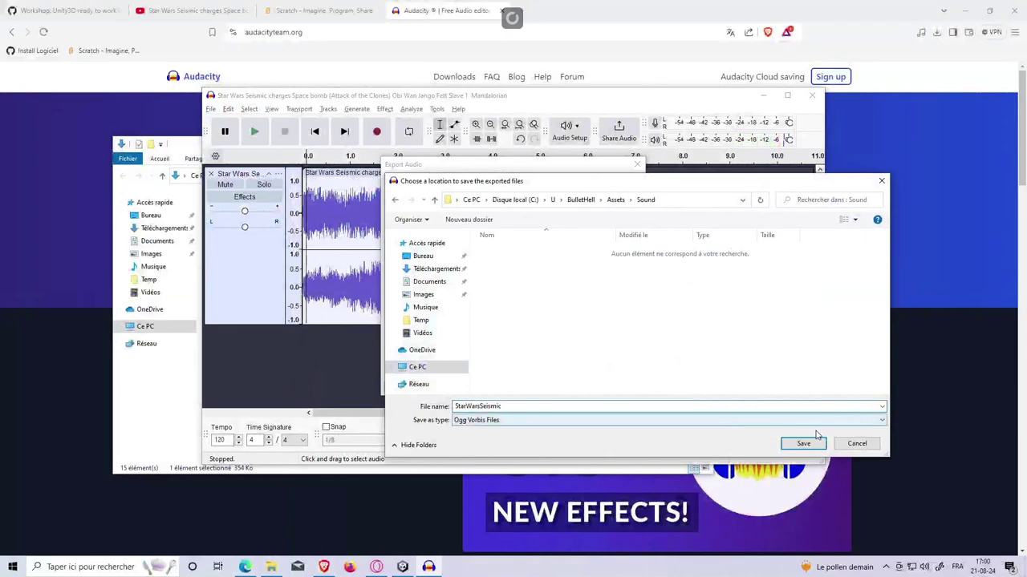
pyautogui.click(815, 441)
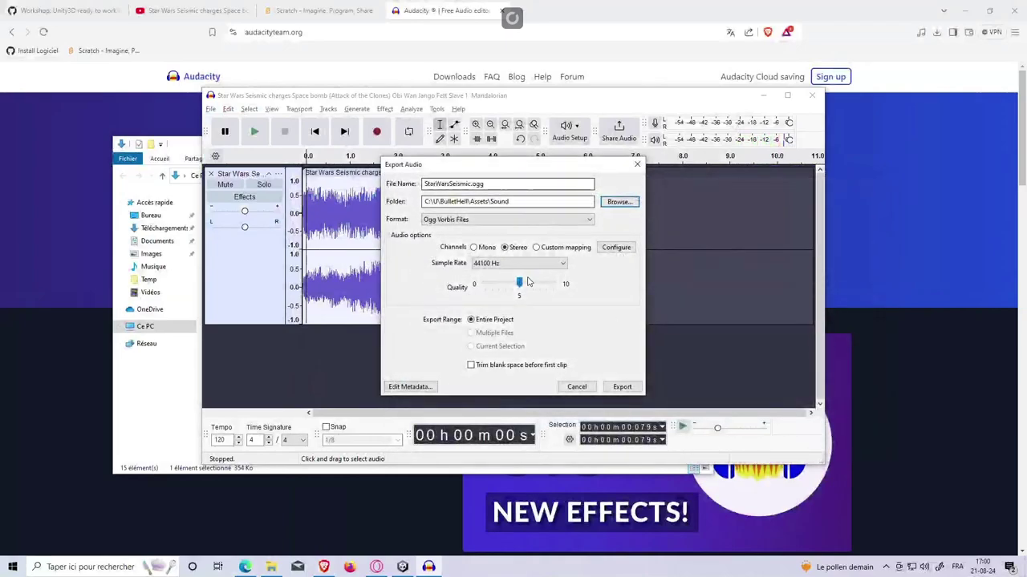
pyautogui.click(621, 386)
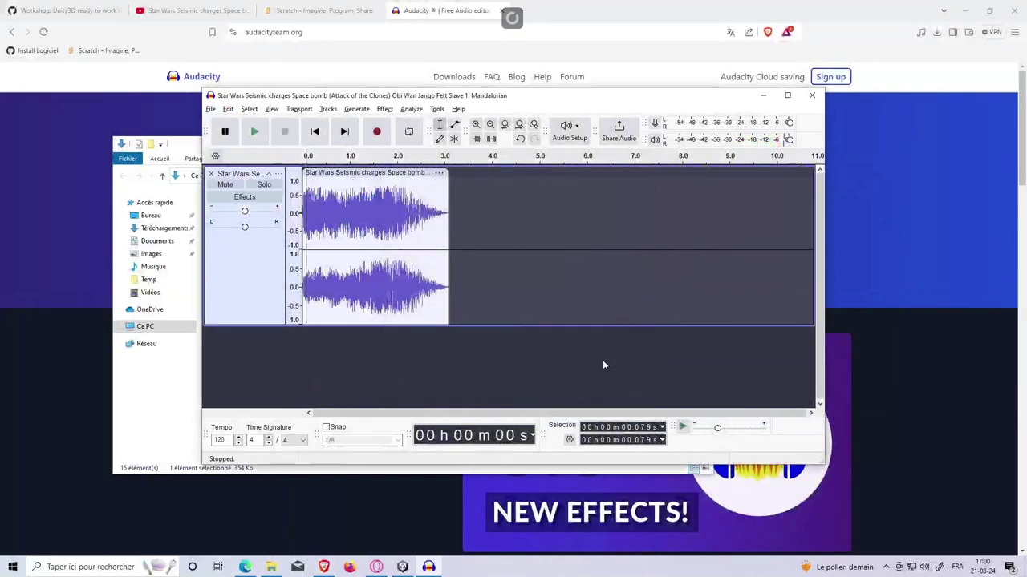
# Step: Switch to the BulletHell project in Unity and open the Sound folder in its assets
pyautogui.hotkey('alt', 'Tab')
pyautogui.hotkey('alt', 'Tab')
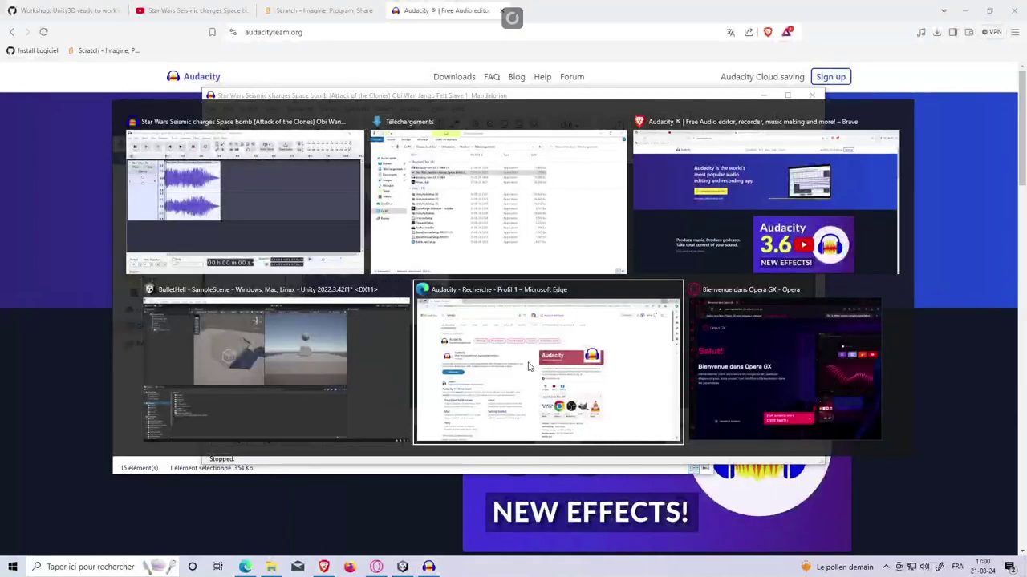
pyautogui.click(311, 369)
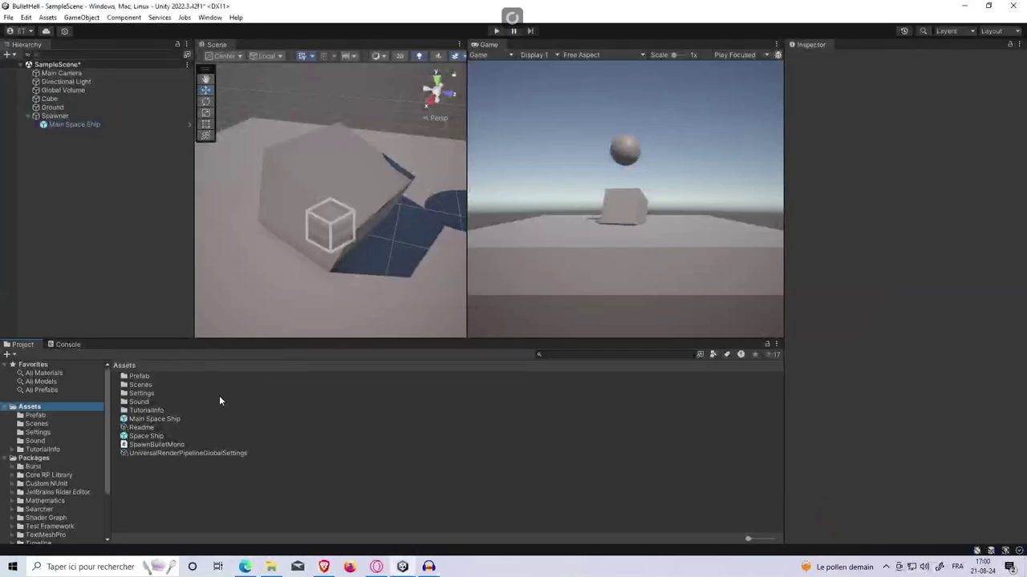
pyautogui.click(70, 413)
pyautogui.click(61, 430)
pyautogui.click(54, 439)
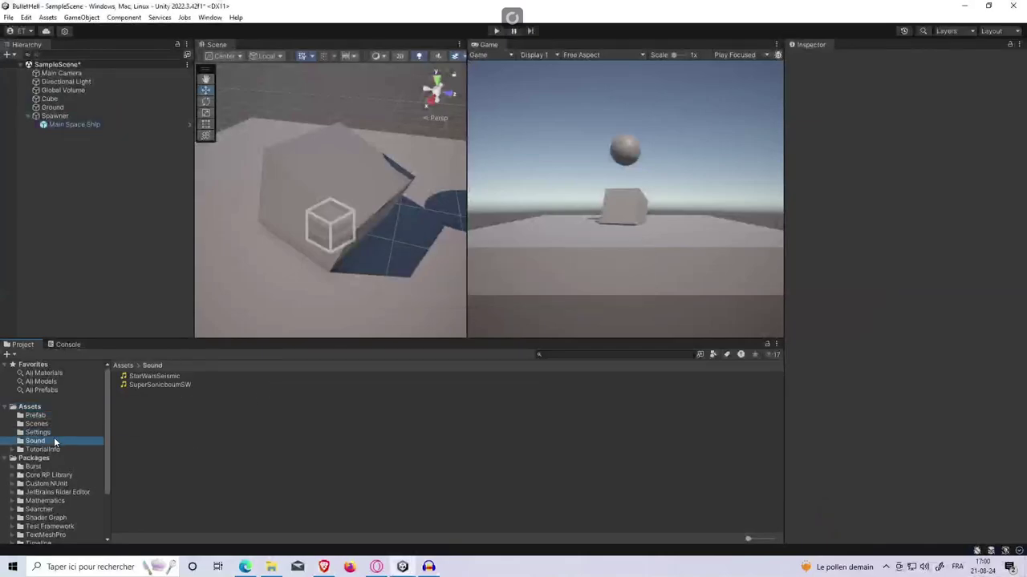
# Step: Delete the SuperSonicboumSW sound from the Sound folder, keeping StarWarsSeismic
pyautogui.click(166, 385)
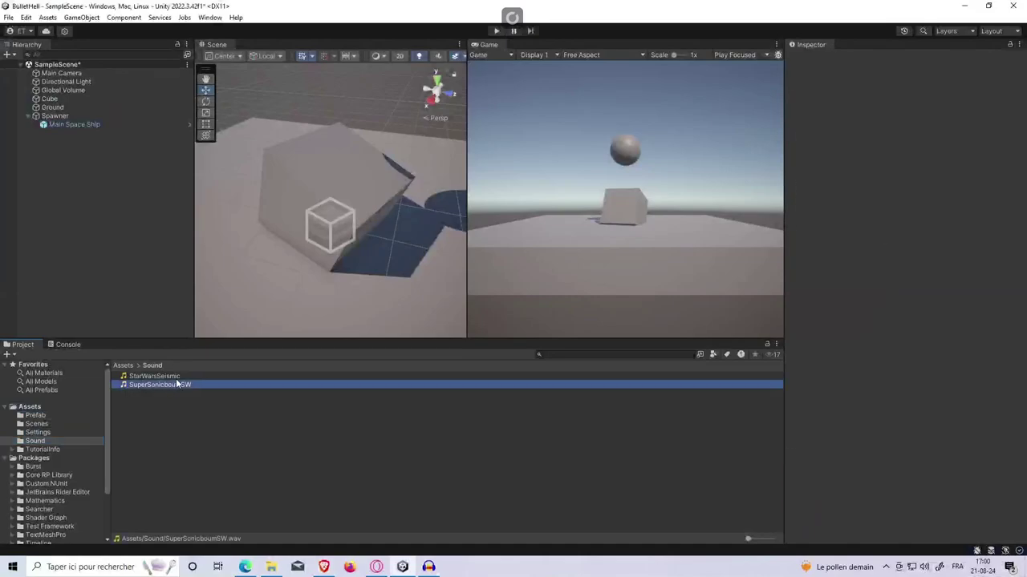
pyautogui.click(170, 377)
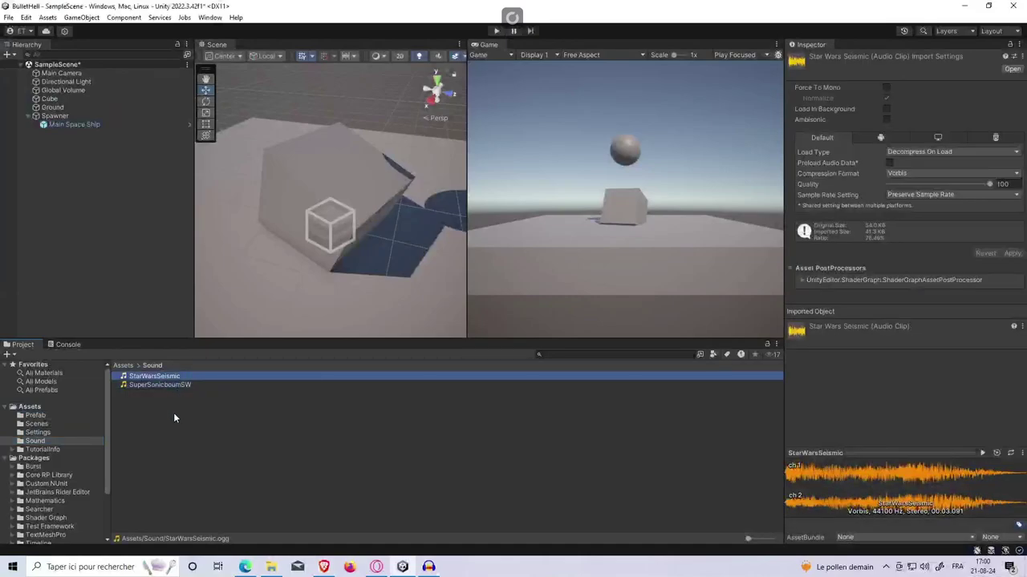
pyautogui.click(172, 384)
pyautogui.press('Delete')
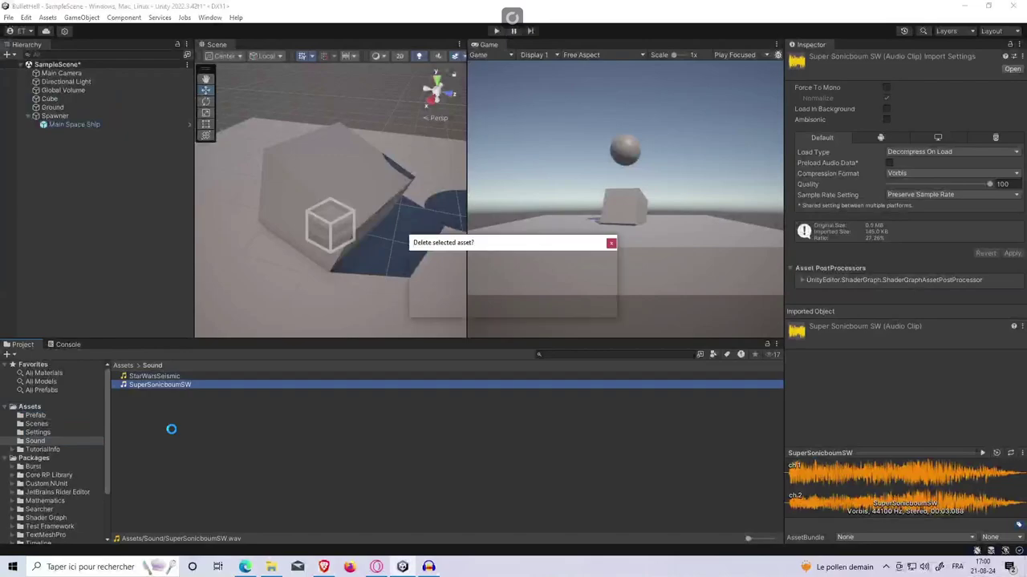
pyautogui.click(534, 304)
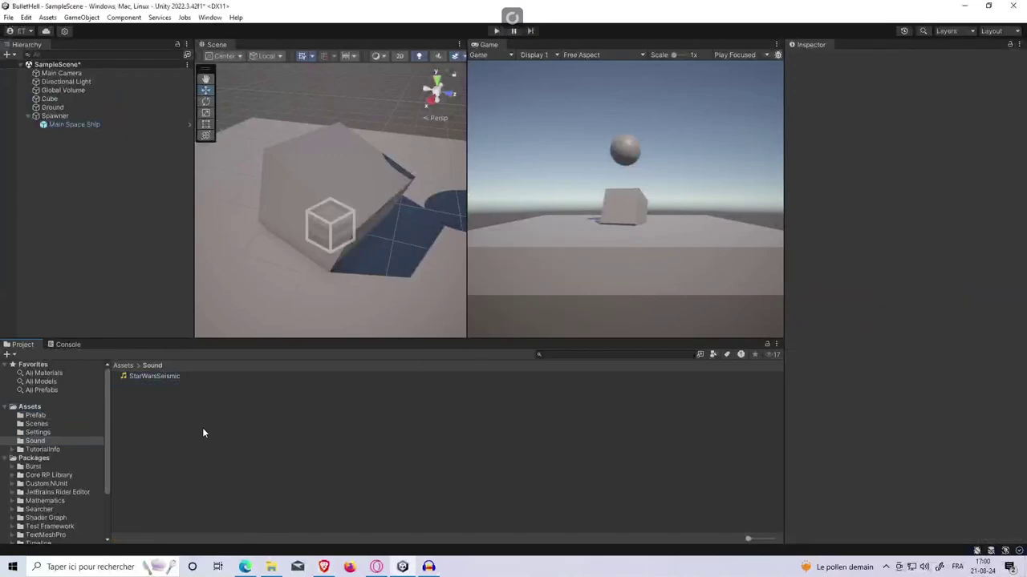
# Step: Preview the StarWarsSeismic audio clip from near its beginning
pyautogui.click(179, 377)
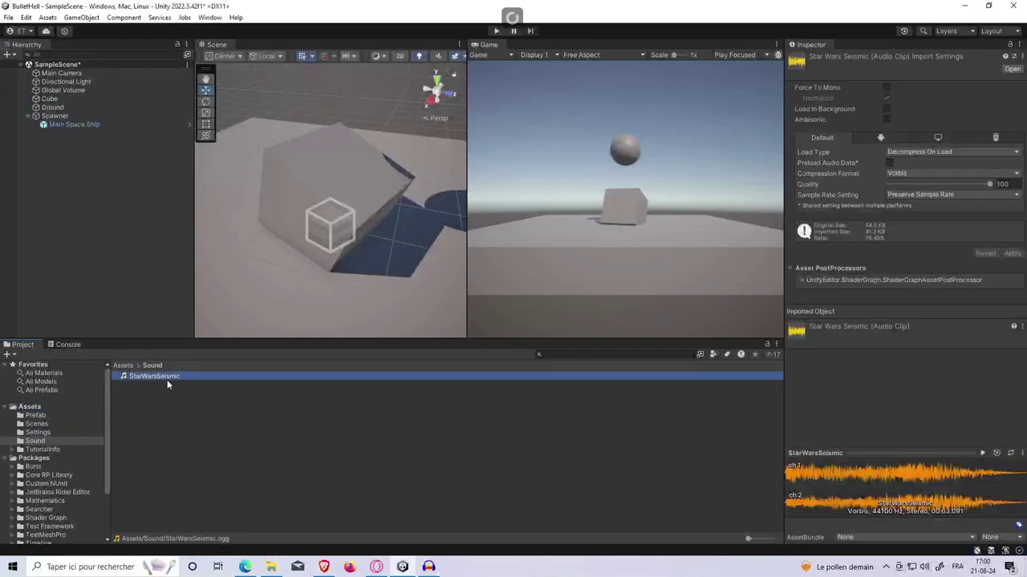
pyautogui.click(791, 476)
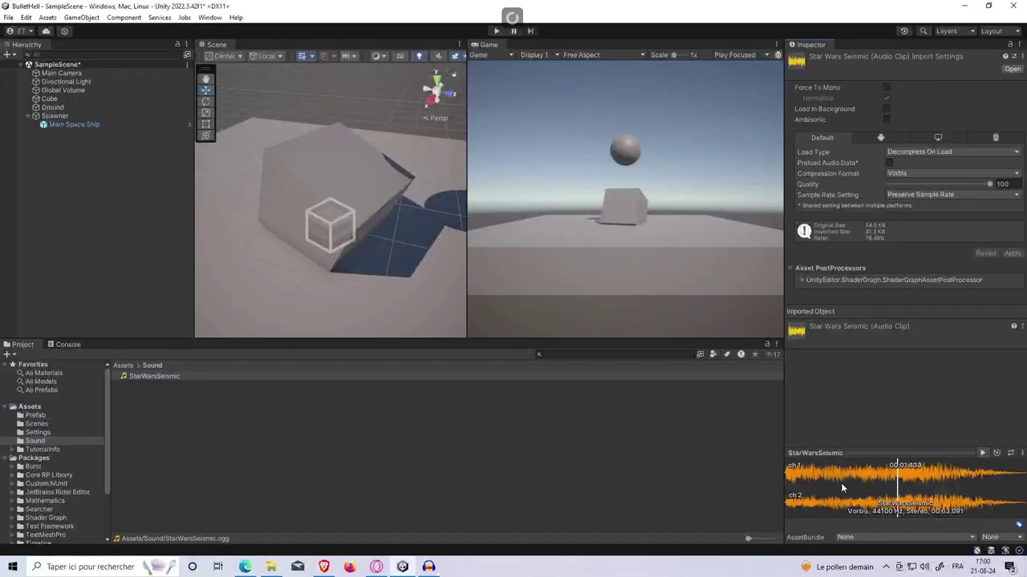
pyautogui.click(804, 483)
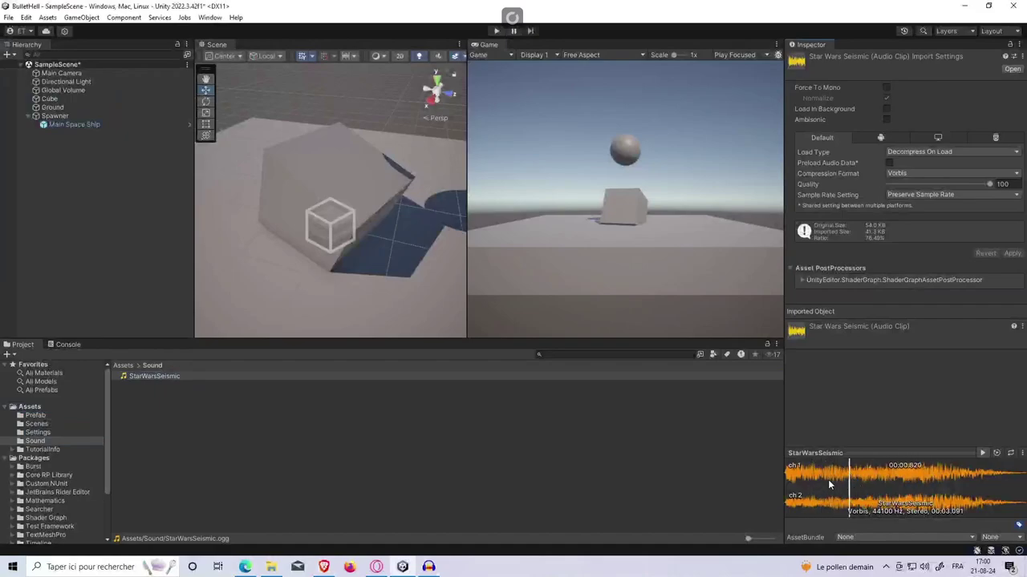
pyautogui.click(985, 453)
# Step: Create an empty game object at the root of SampleScene and name it Boum Seismic
pyautogui.click(87, 223)
pyautogui.rightClick(87, 223)
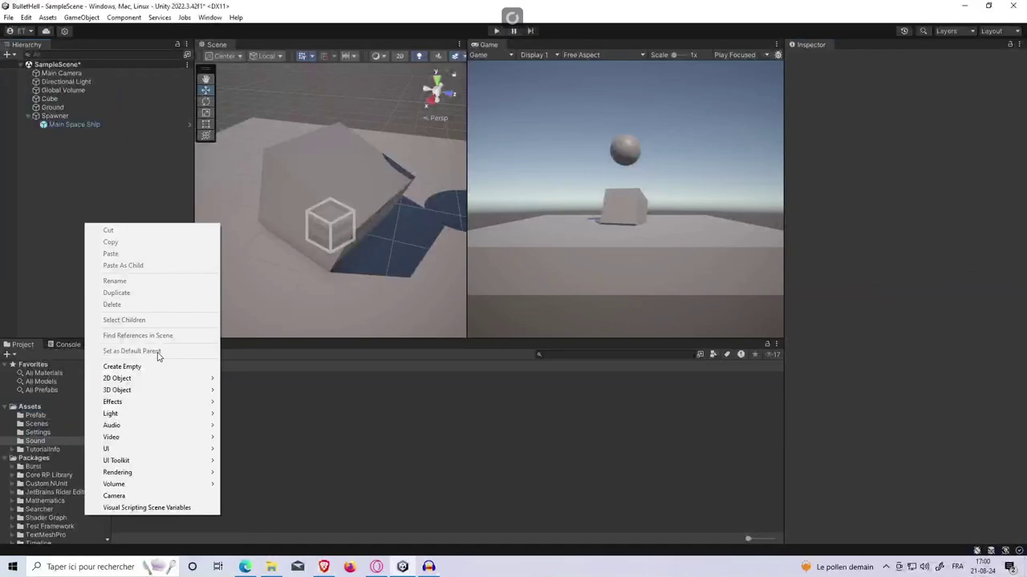
pyautogui.click(120, 366)
pyautogui.click(84, 234)
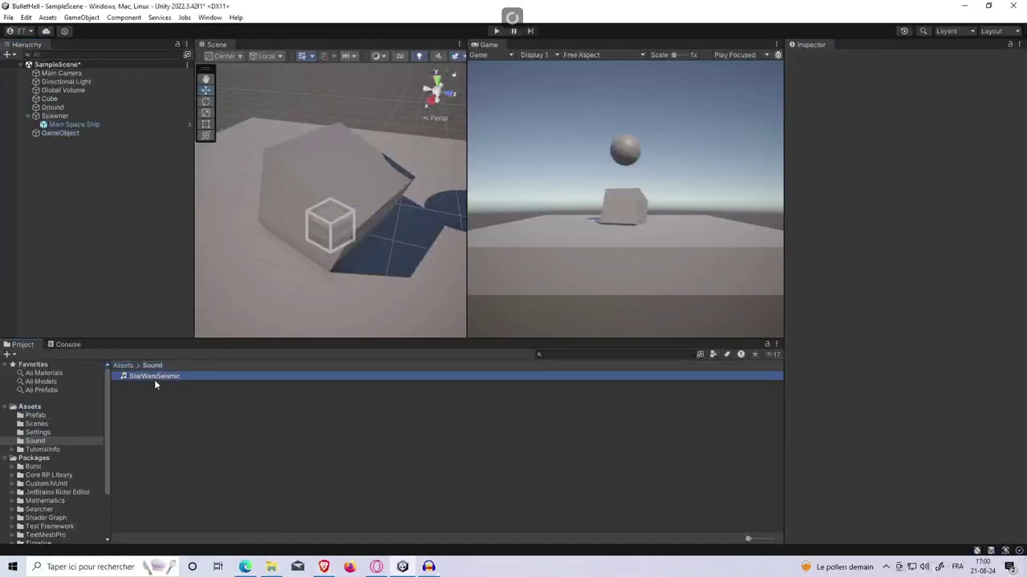
pyautogui.moveTo(154, 378); pyautogui.dragTo(71, 134)
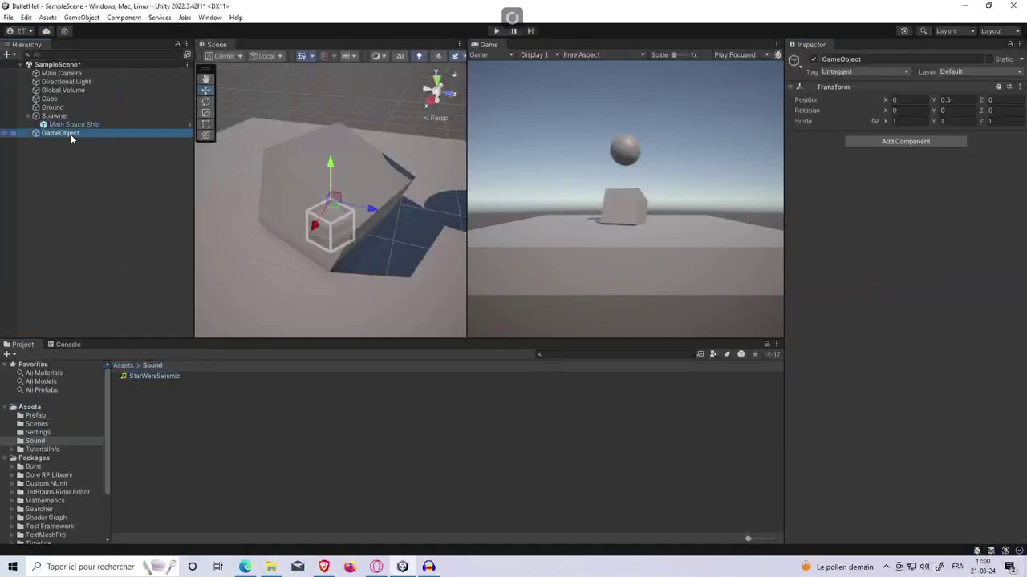
pyautogui.click(70, 134)
pyautogui.write('Bo')
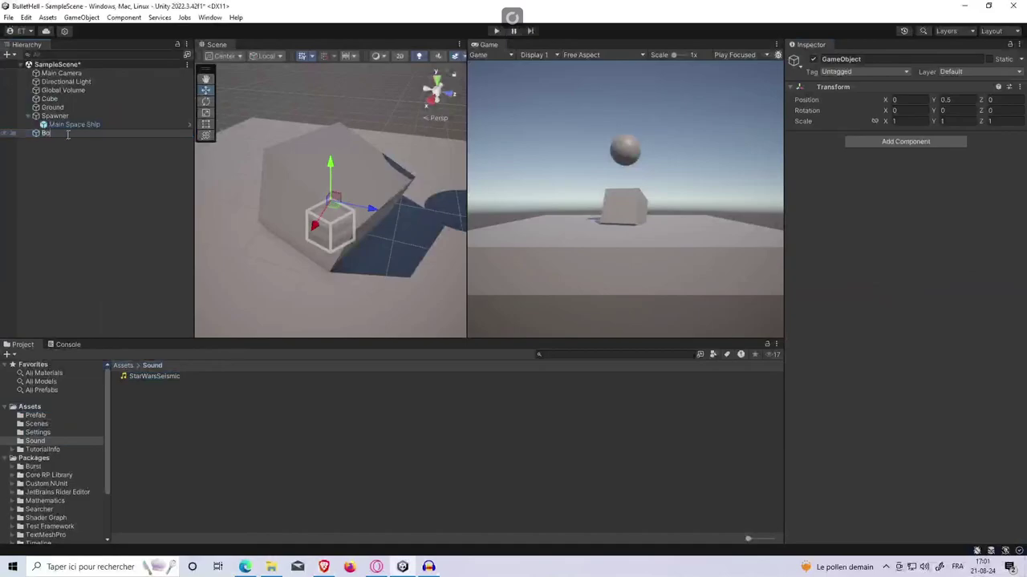
pyautogui.write('um So')
pyautogui.press('Return')
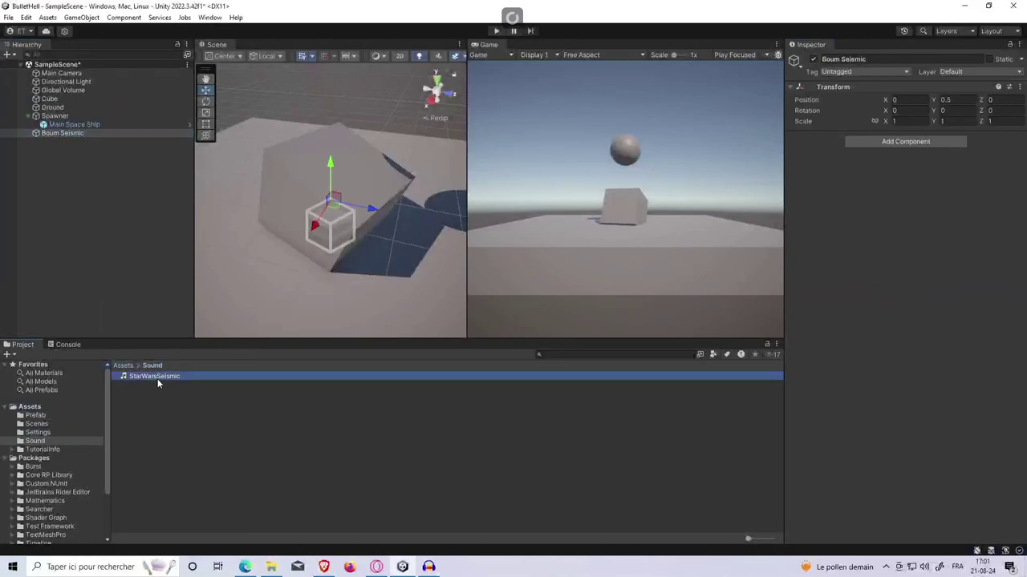
# Step: Add the StarWarsSeismic clip to Boum Seismic as an Audio Source and set its volume to 0.45
pyautogui.moveTo(157, 379); pyautogui.dragTo(937, 270)
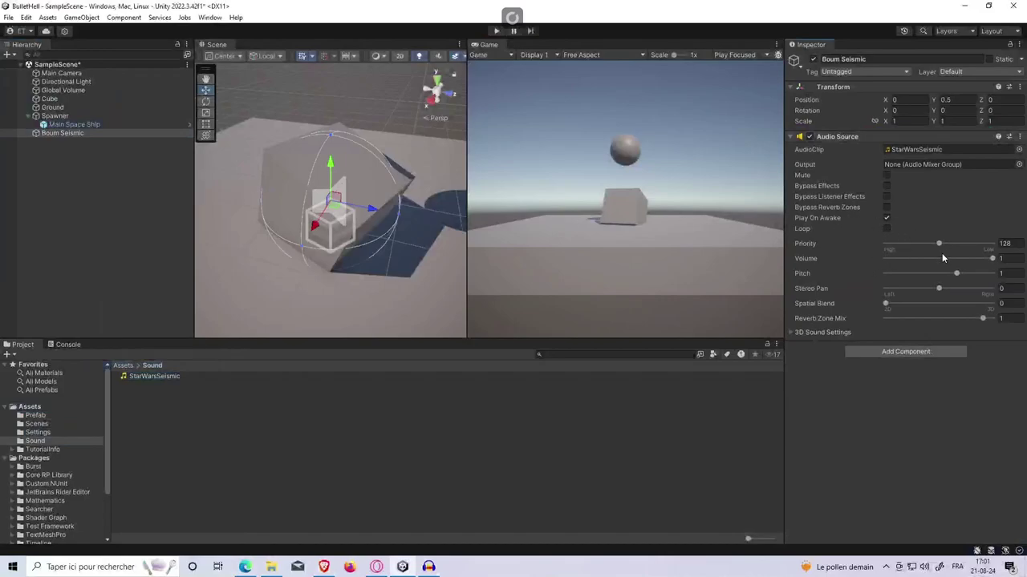
pyautogui.moveTo(956, 259); pyautogui.dragTo(930, 263)
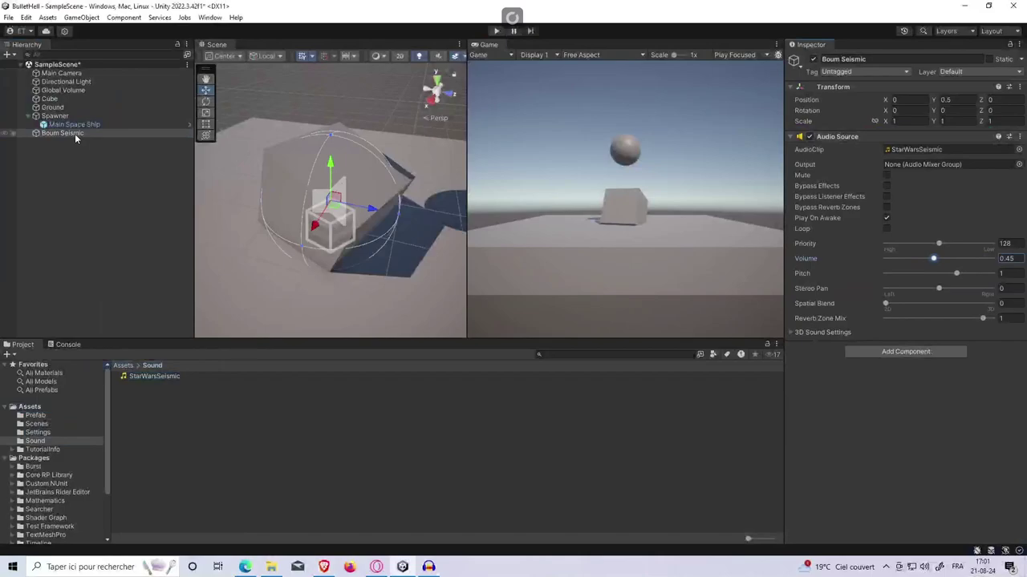
# Step: Save the Boum Seismic object as a prefab in the project's Prefab folder
pyautogui.moveTo(74, 134); pyautogui.dragTo(148, 287)
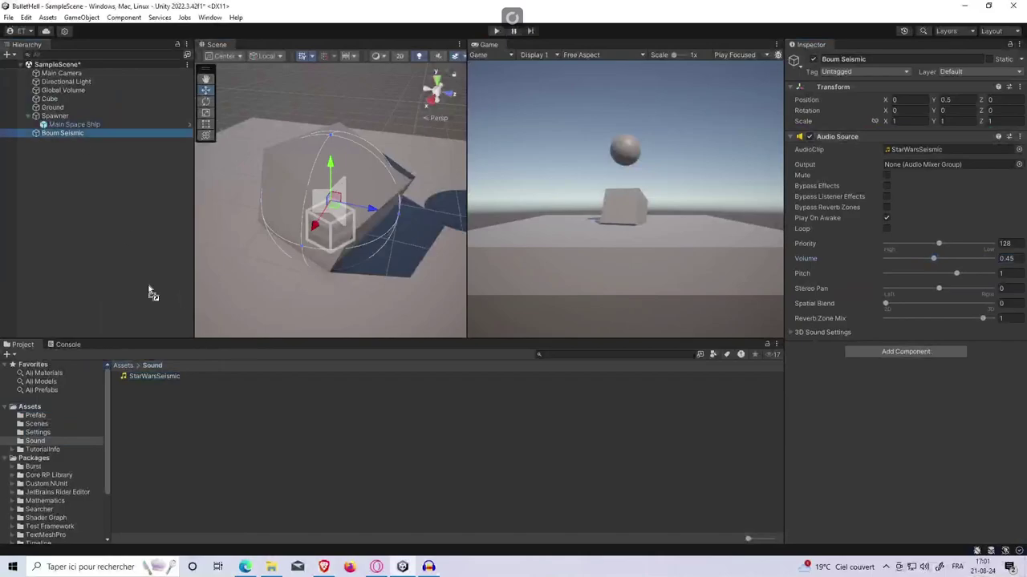
pyautogui.click(123, 365)
pyautogui.click(163, 474)
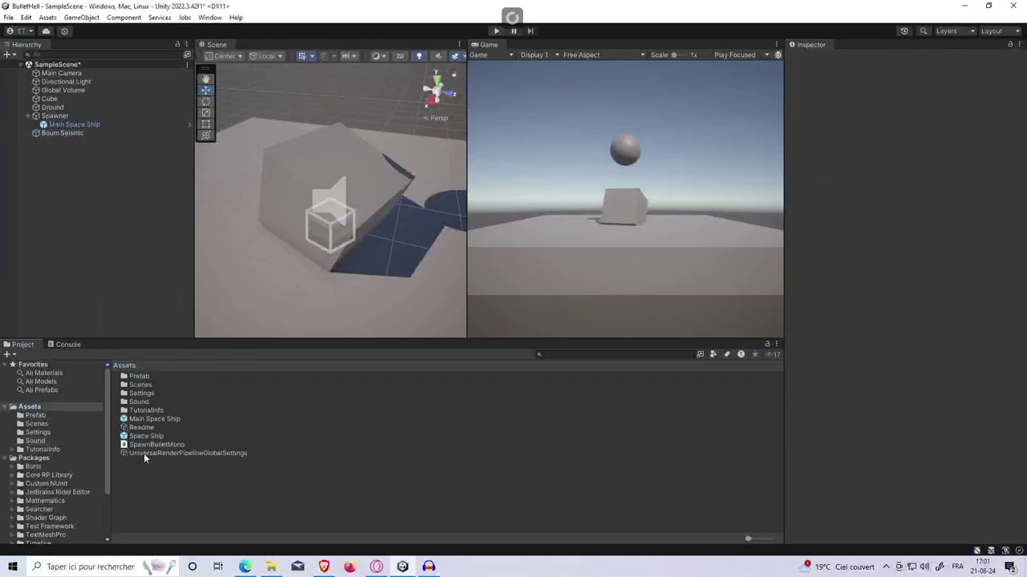
pyautogui.doubleClick(147, 376)
pyautogui.moveTo(79, 131); pyautogui.dragTo(173, 429)
# Step: Delete the old Boum prefab from the Prefab folder and remove the Boum Seismic instance from the scene
pyautogui.click(151, 376)
pyautogui.press('Delete')
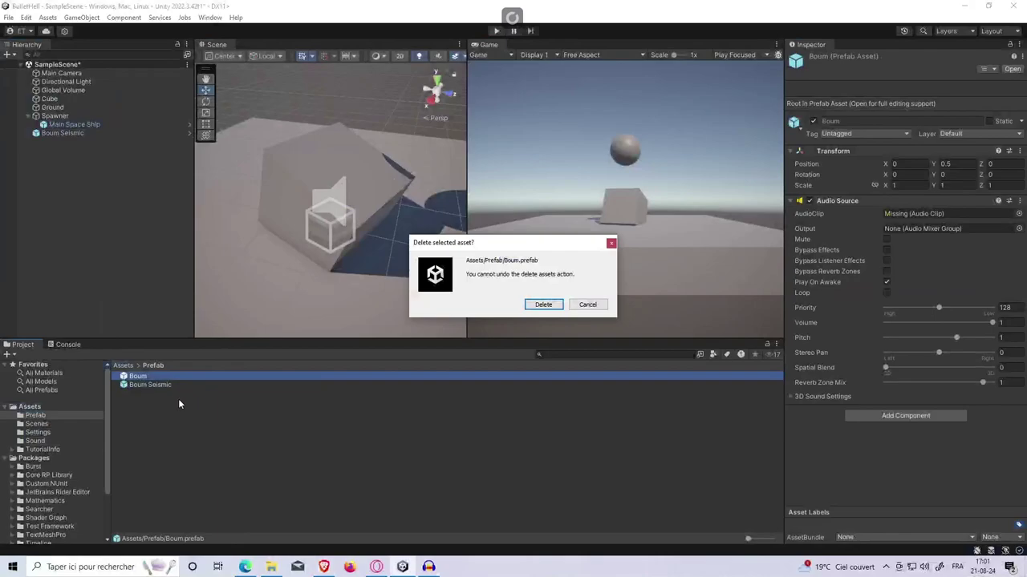
pyautogui.click(543, 304)
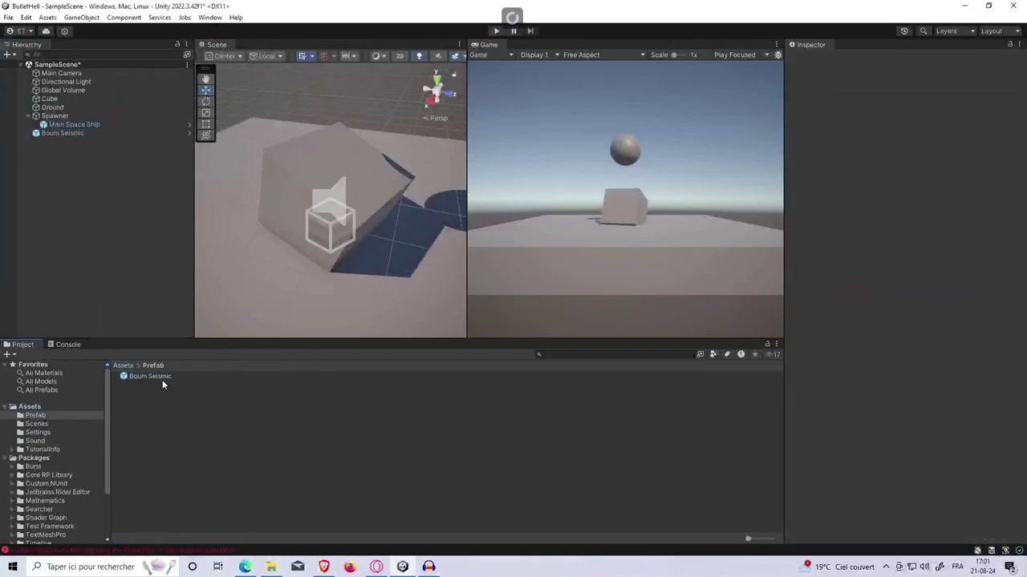
pyautogui.click(92, 133)
pyautogui.click(101, 142)
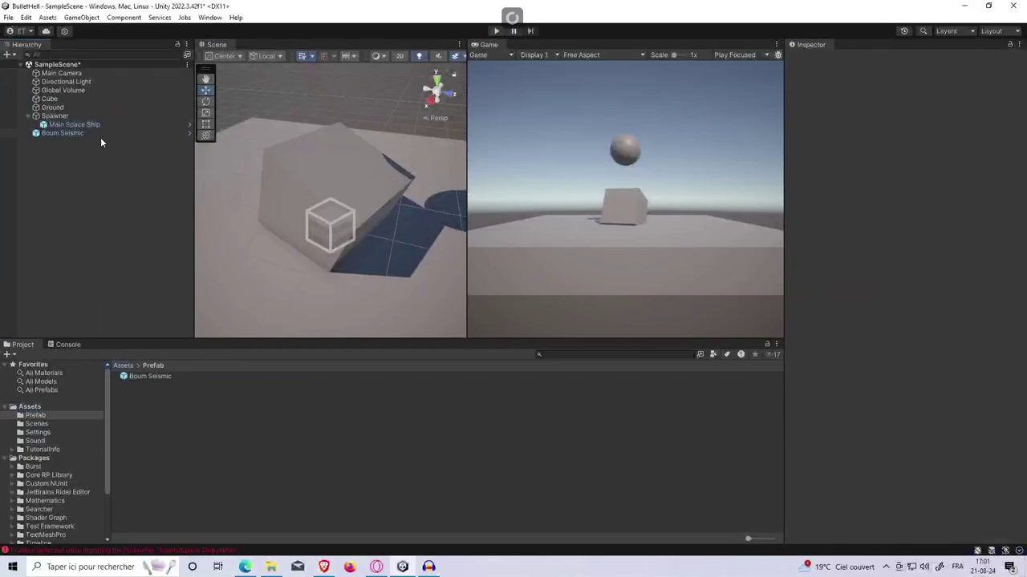
# Step: Test the sound in play mode by adding several instances of the Boum Seismic prefab to the running scene, then stop playing
pyautogui.click(496, 31)
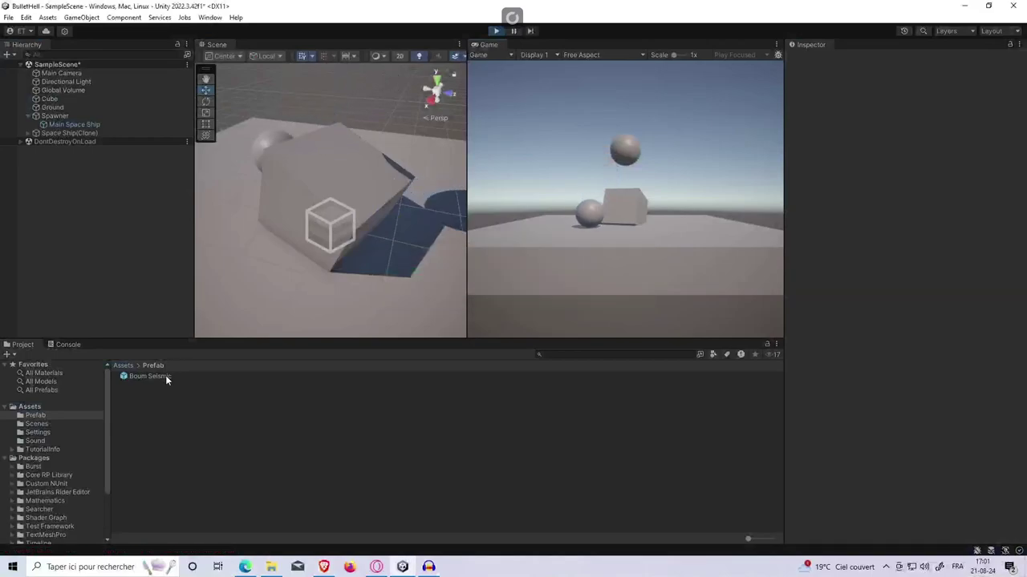
pyautogui.moveTo(165, 377)
pyautogui.mouseDown()
pyautogui.moveTo(190, 300)
pyautogui.moveTo(103, 206)
pyautogui.mouseUp()
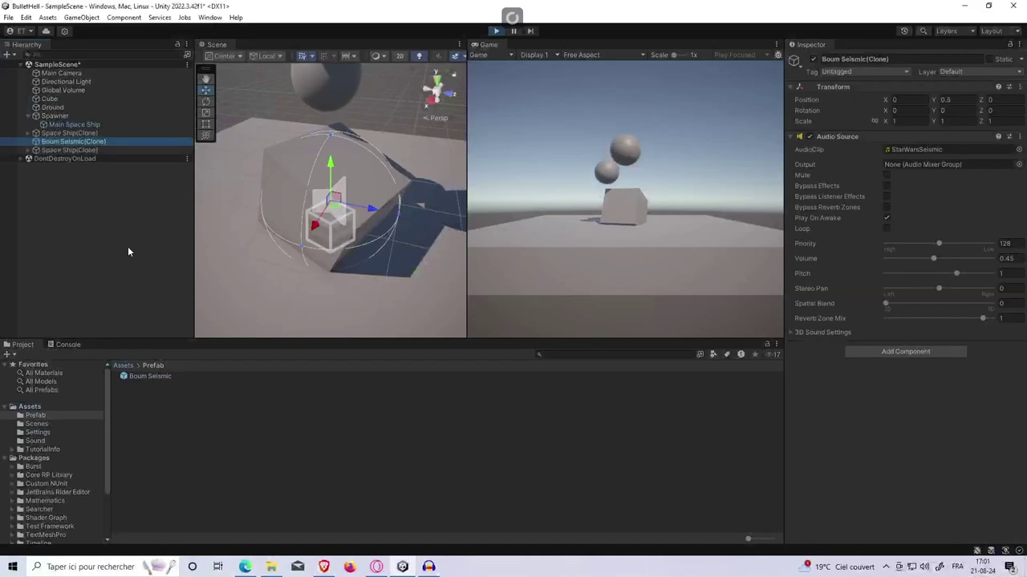
pyautogui.moveTo(156, 373)
pyautogui.mouseDown()
pyautogui.moveTo(173, 259)
pyautogui.moveTo(159, 234)
pyautogui.mouseUp()
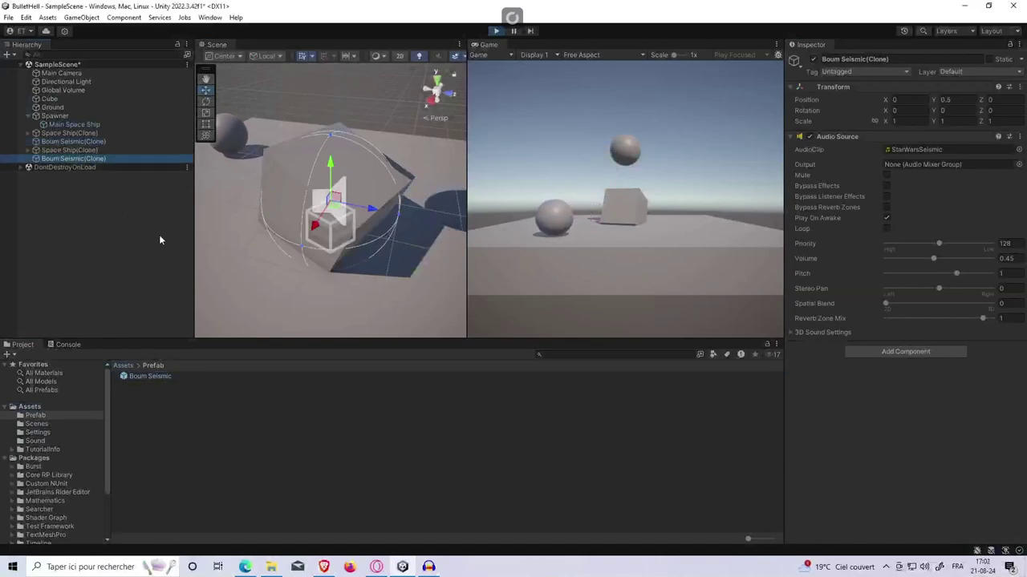
pyautogui.moveTo(158, 377); pyautogui.dragTo(142, 256)
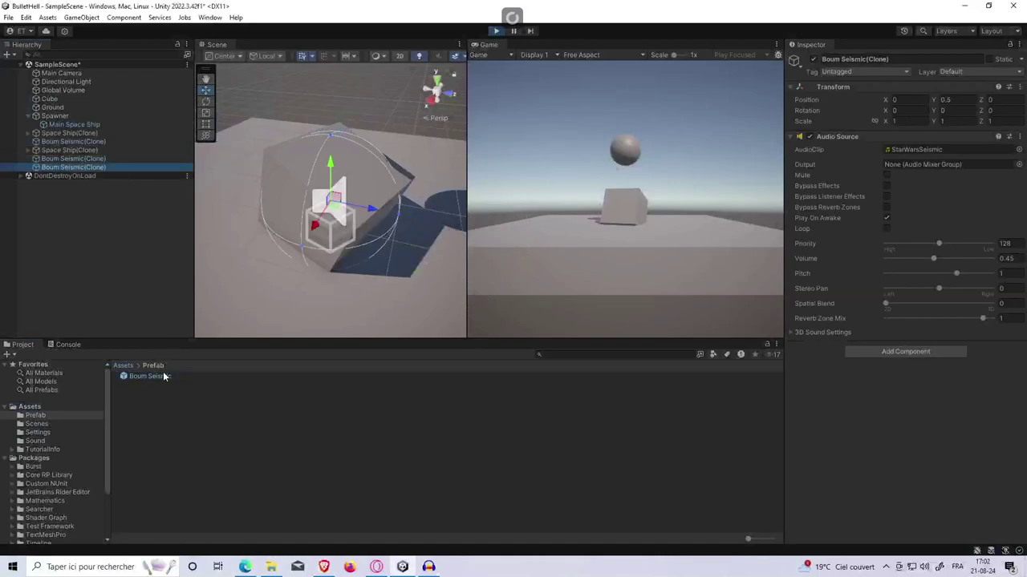
pyautogui.moveTo(165, 375); pyautogui.dragTo(133, 257)
pyautogui.moveTo(155, 373)
pyautogui.mouseDown()
pyautogui.moveTo(139, 252)
pyautogui.moveTo(166, 336)
pyautogui.moveTo(142, 219)
pyautogui.mouseUp()
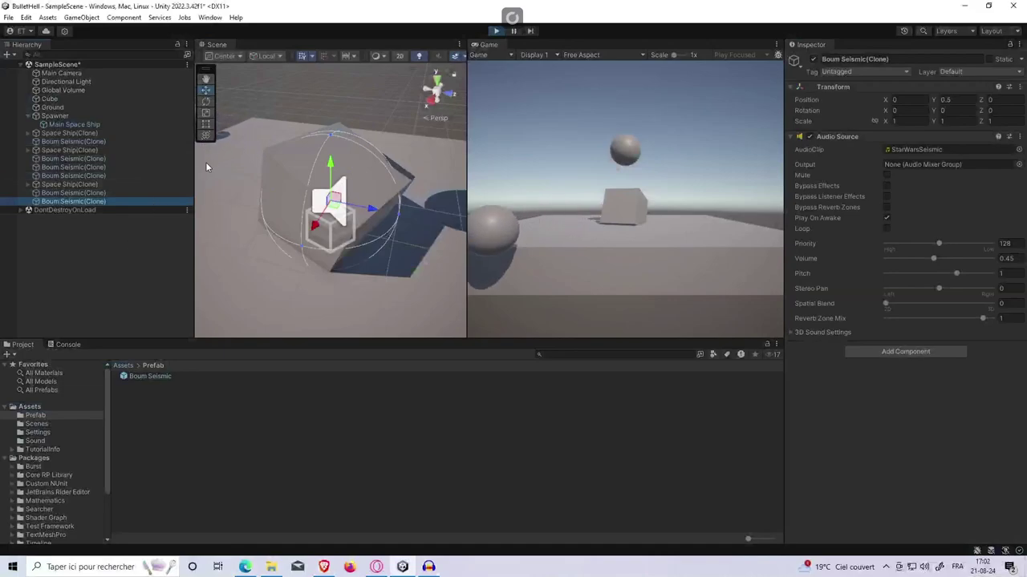
pyautogui.click(496, 31)
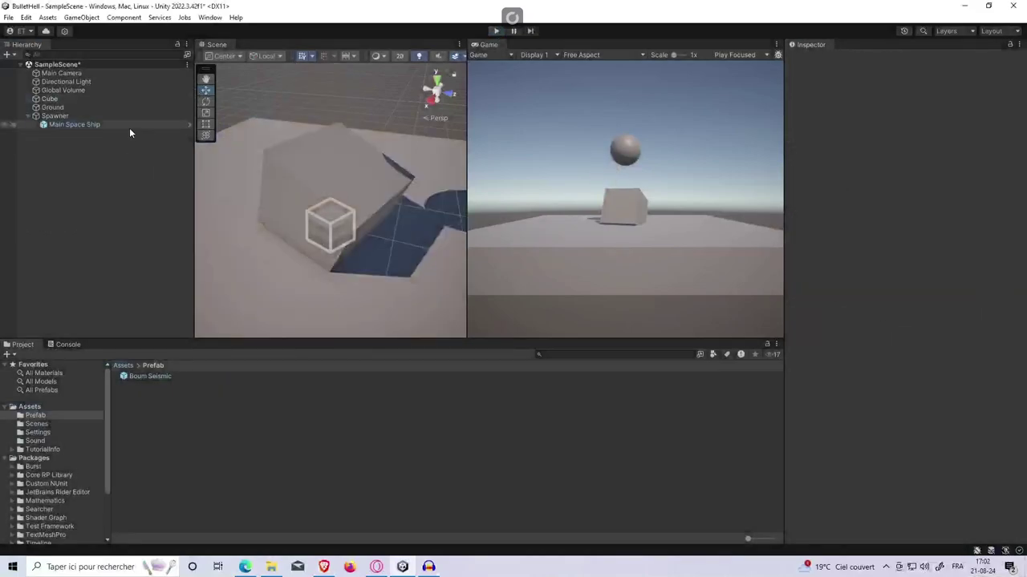
# Step: Delete the Main Space Ship object from under Spawner in the scene
pyautogui.click(83, 125)
pyautogui.press('Delete')
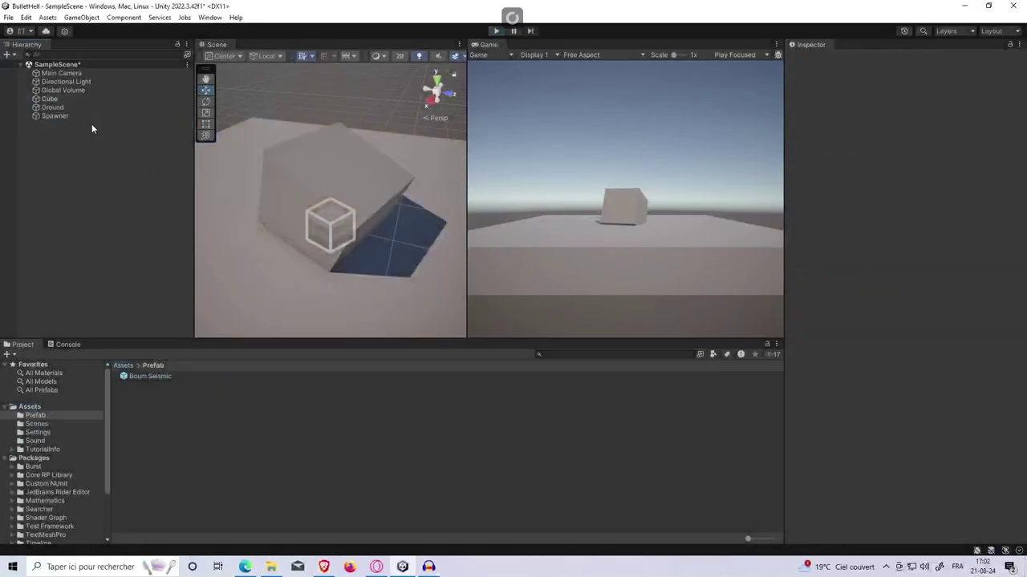
pyautogui.click(77, 119)
pyautogui.click(117, 158)
# Step: Switch to Audacity and look through the audio setup options and the available effects, including Delay and Reverb
pyautogui.hotkey('alt', 'Tab')
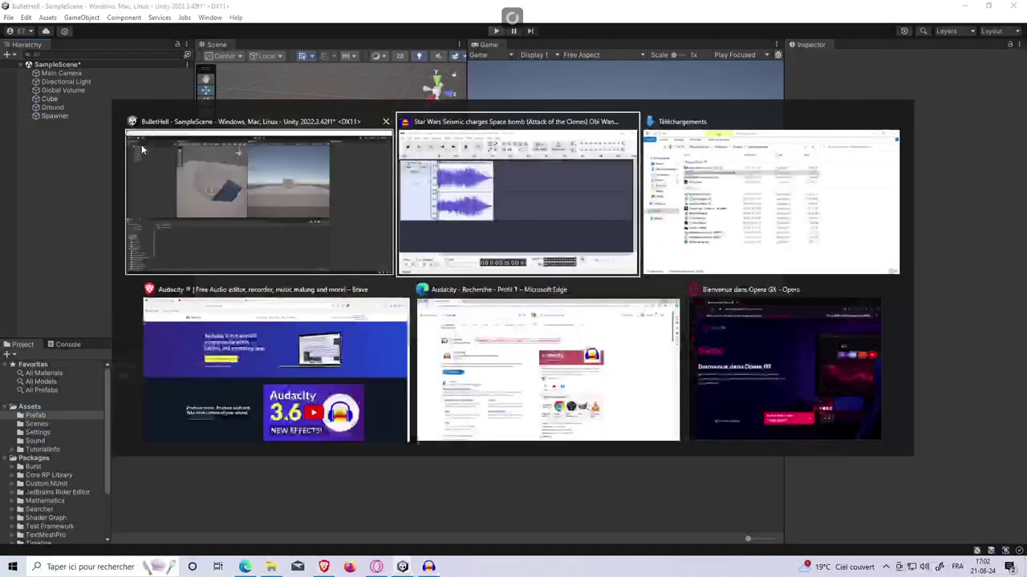
pyautogui.click(456, 188)
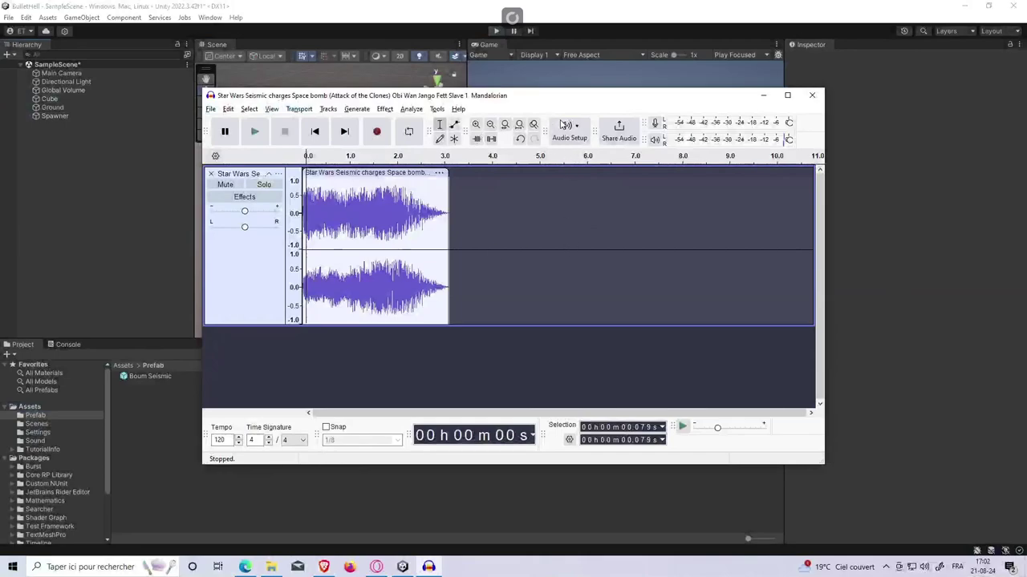
pyautogui.click(567, 124)
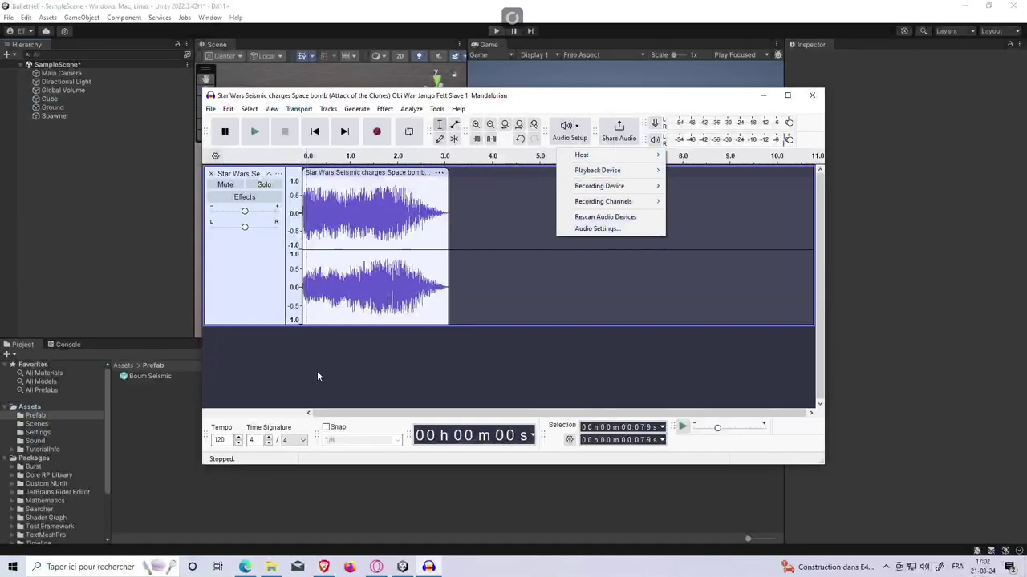
pyautogui.click(385, 109)
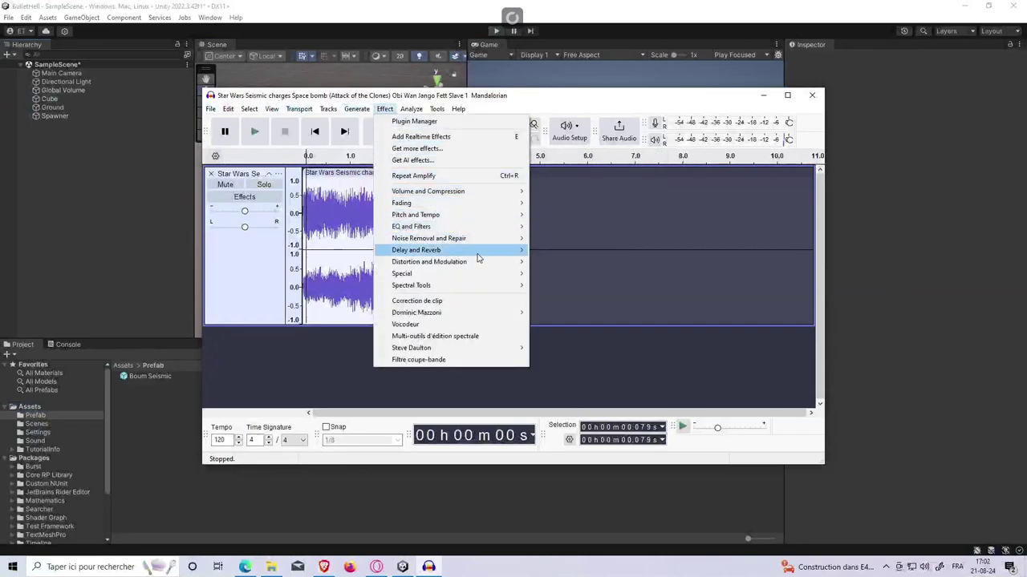
pyautogui.moveTo(477, 255)
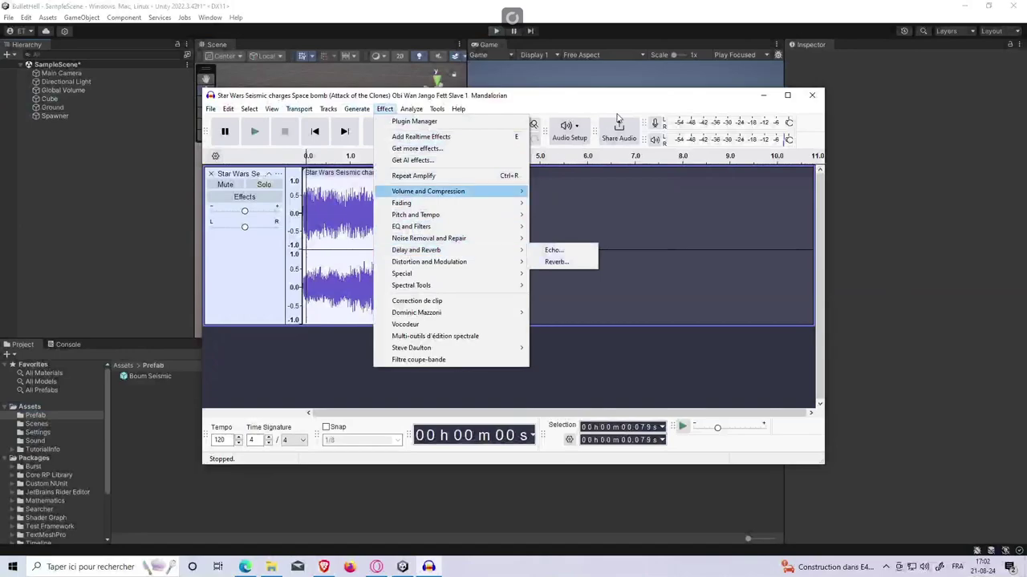
pyautogui.click(654, 101)
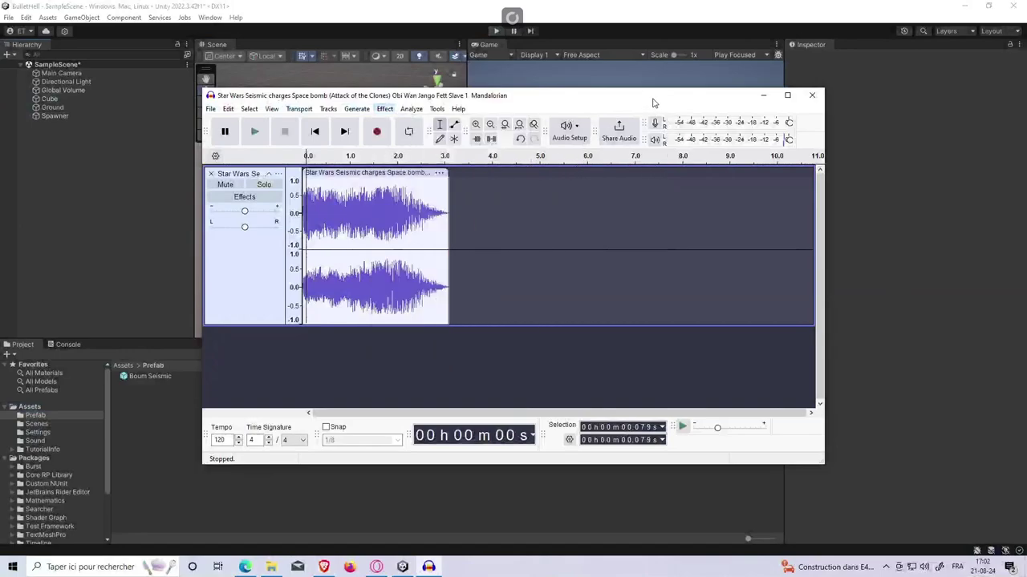
# Step: Close Audacity without saving the edited sound project and return to Unity
pyautogui.moveTo(653, 101); pyautogui.dragTo(684, 134)
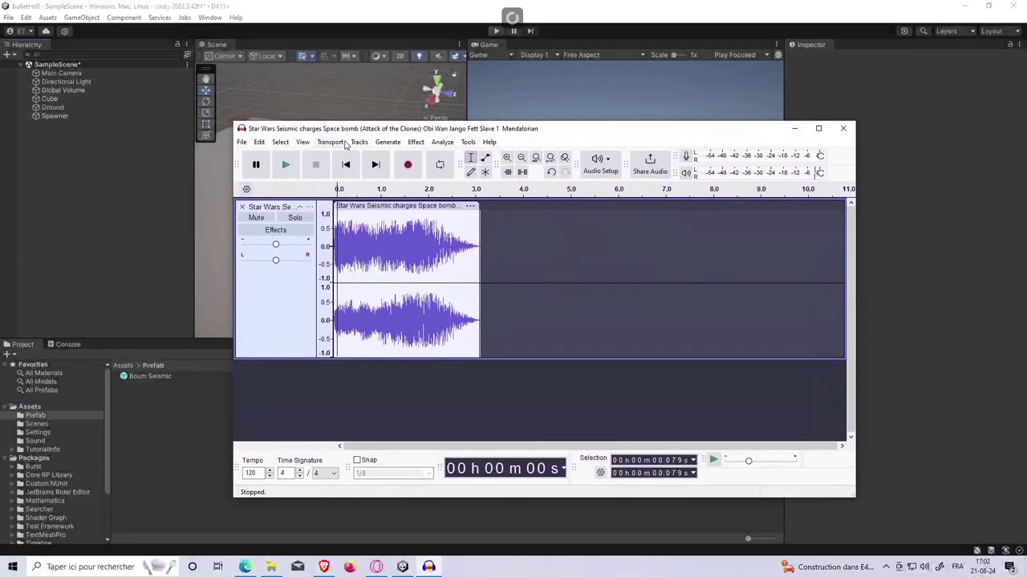
pyautogui.click(846, 130)
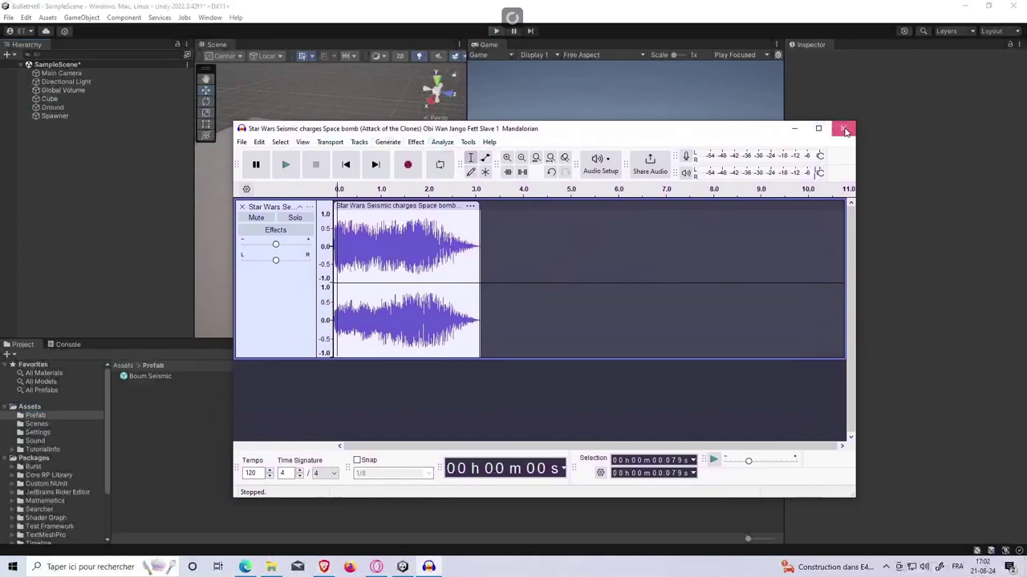
pyautogui.click(568, 310)
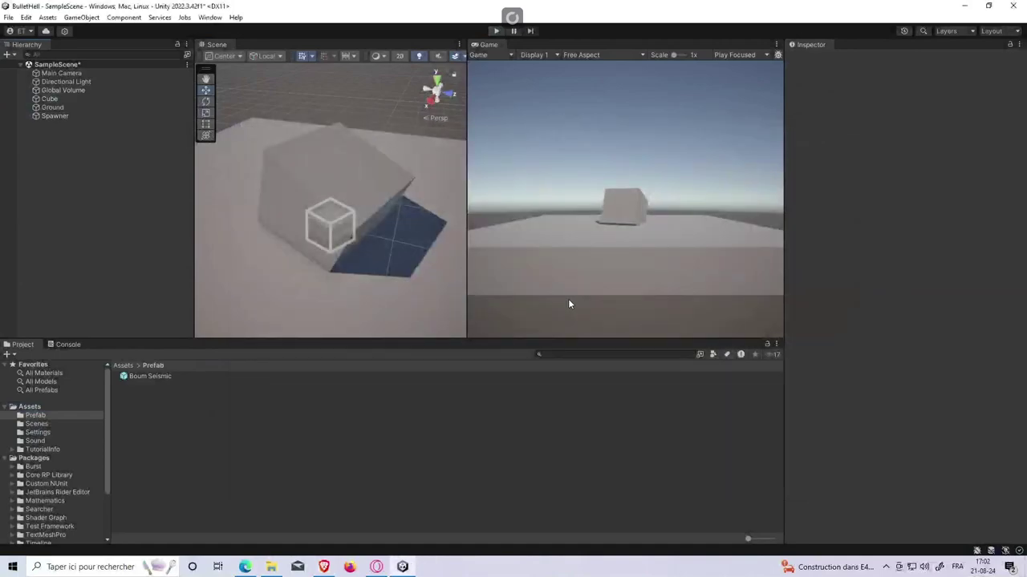